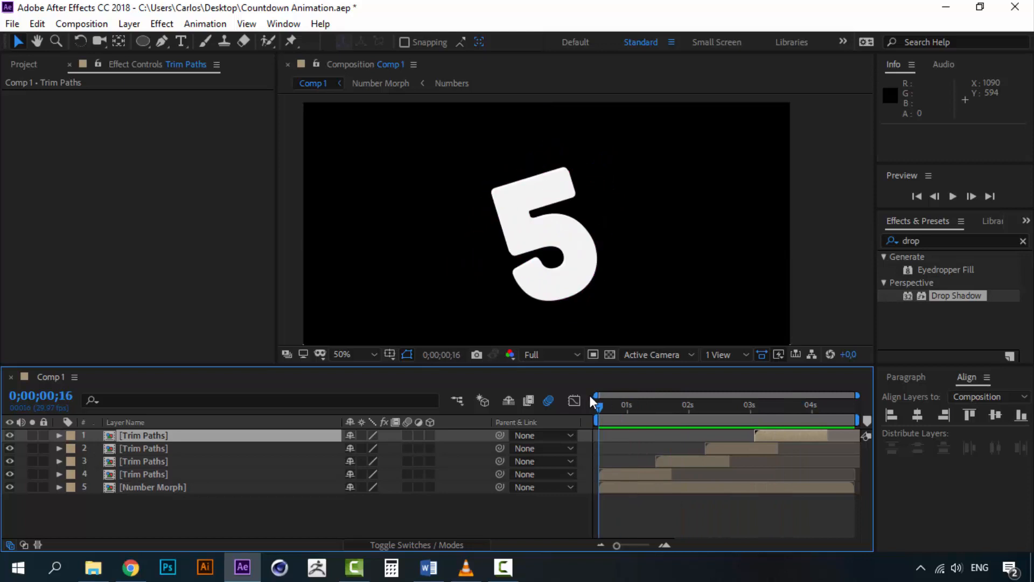
Pre-compose the four Trim Paths layers and the Number Morph layer into a composition named "Countdown Animation".
key("space")
left_click_drag(615, 407, 582, 408)
left_click(176, 502)
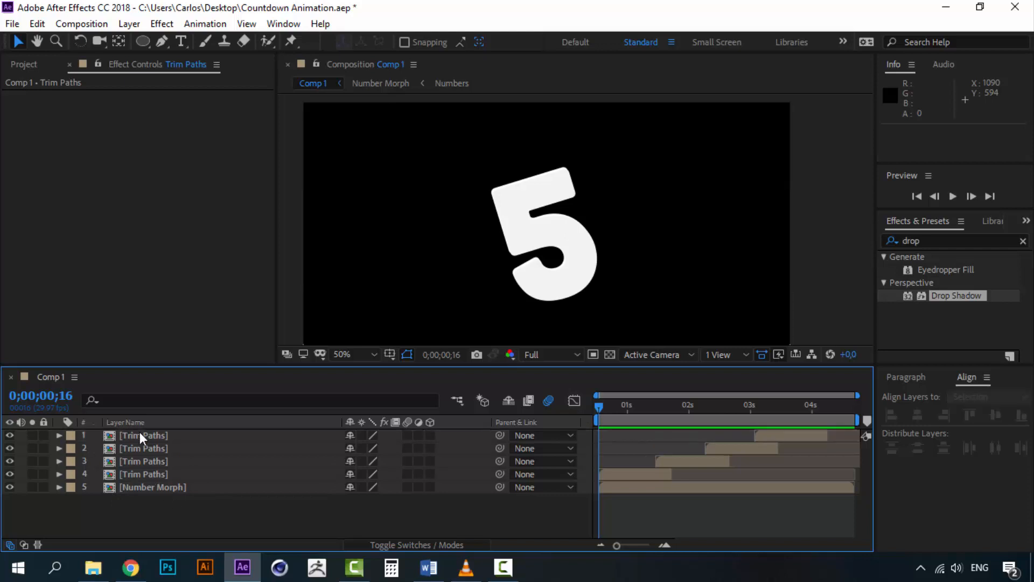
left_click(140, 434)
left_click(153, 486, "shift")
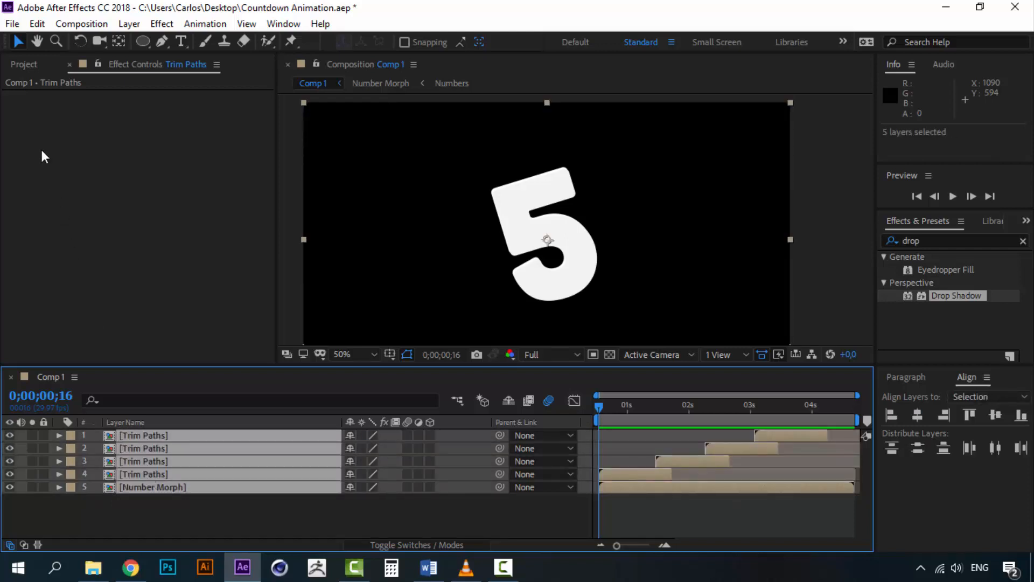
right_click(144, 491)
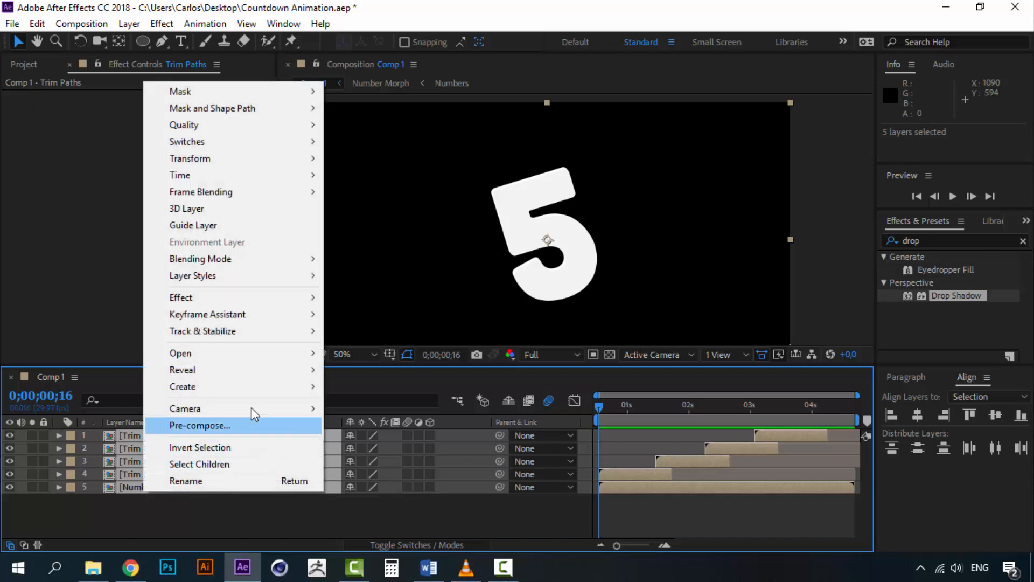
left_click(225, 426)
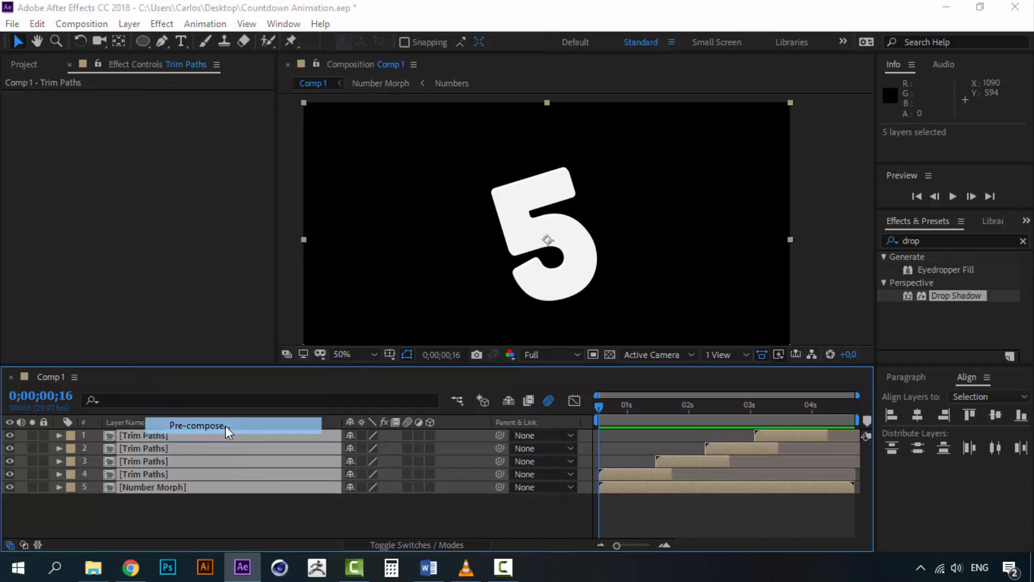
type("Coun")
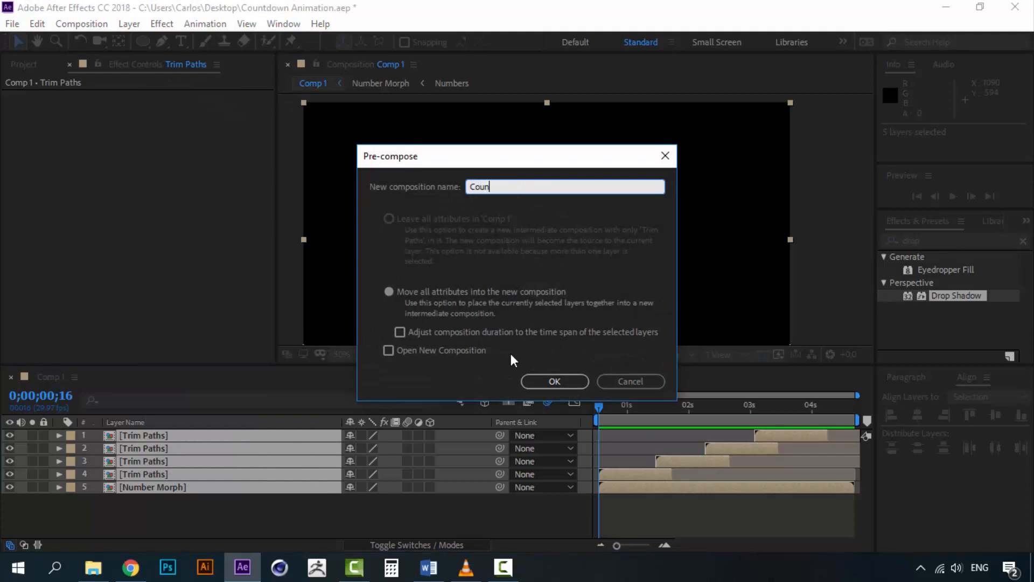
type("tdown Animation")
left_click(534, 381)
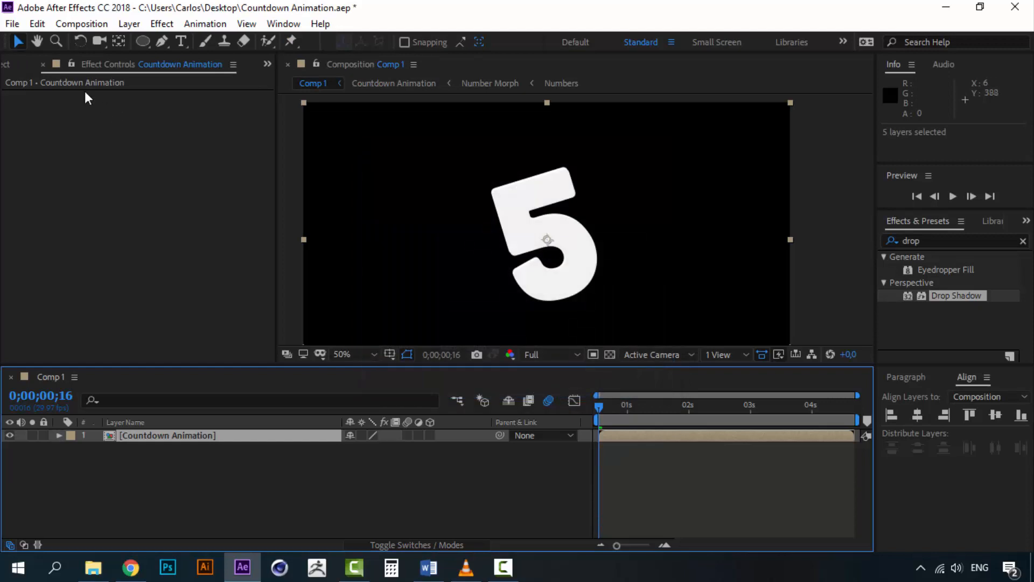
left_click(8, 64)
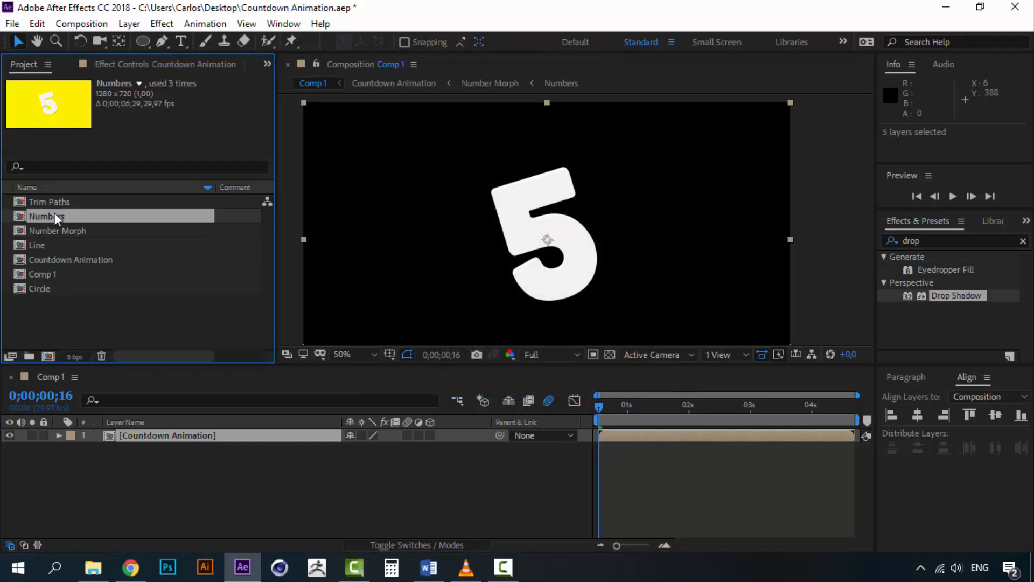
left_click(144, 64)
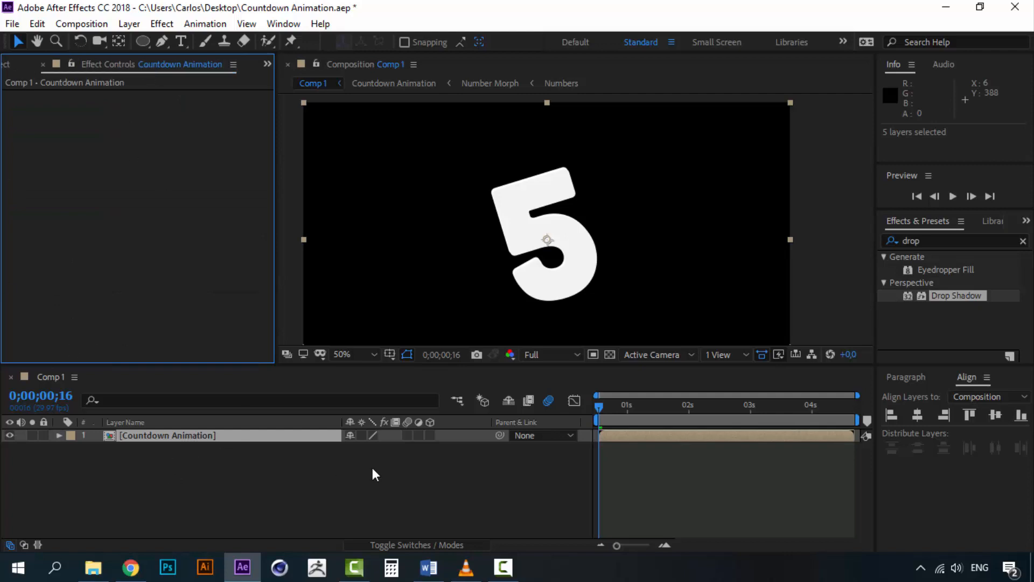
mouse_move(597, 403)
left_mouse_down()
mouse_move(862, 387)
mouse_move(658, 388)
mouse_move(599, 402)
left_mouse_up()
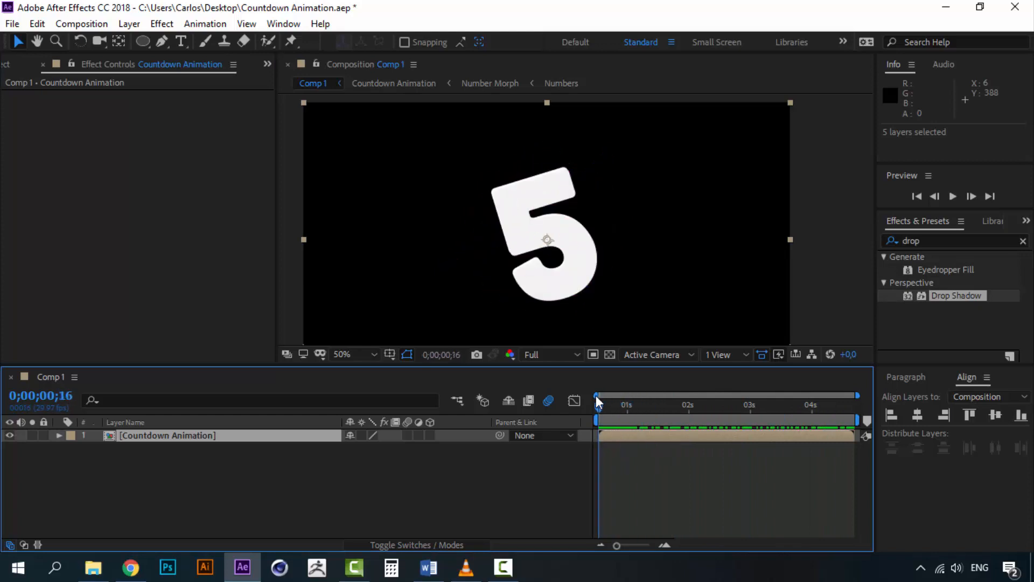
Create a 1280 x 720 px yellow solid with color FFD800 and place it beneath the Countdown Animation layer.
left_click(132, 24)
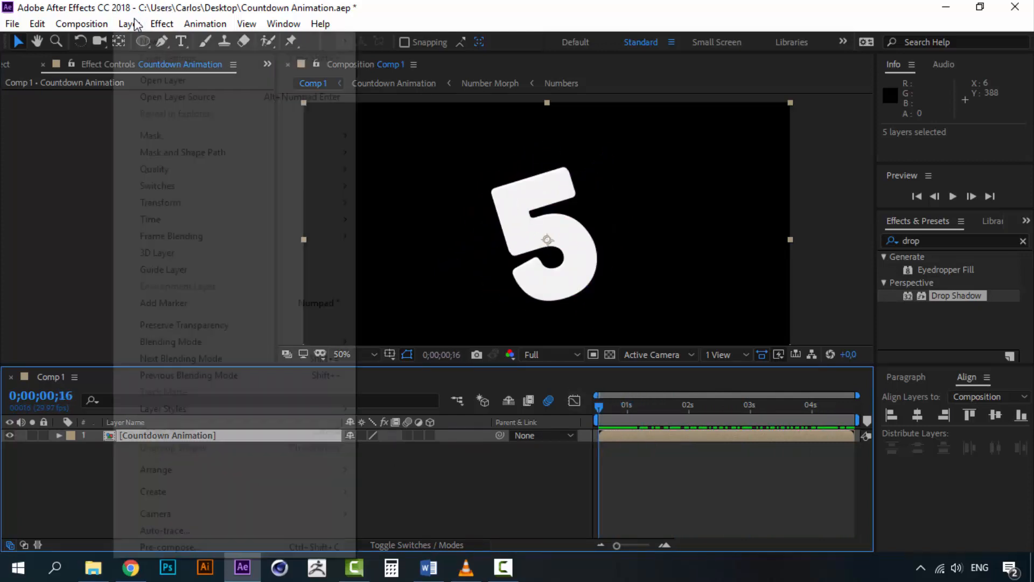
mouse_move(141, 41)
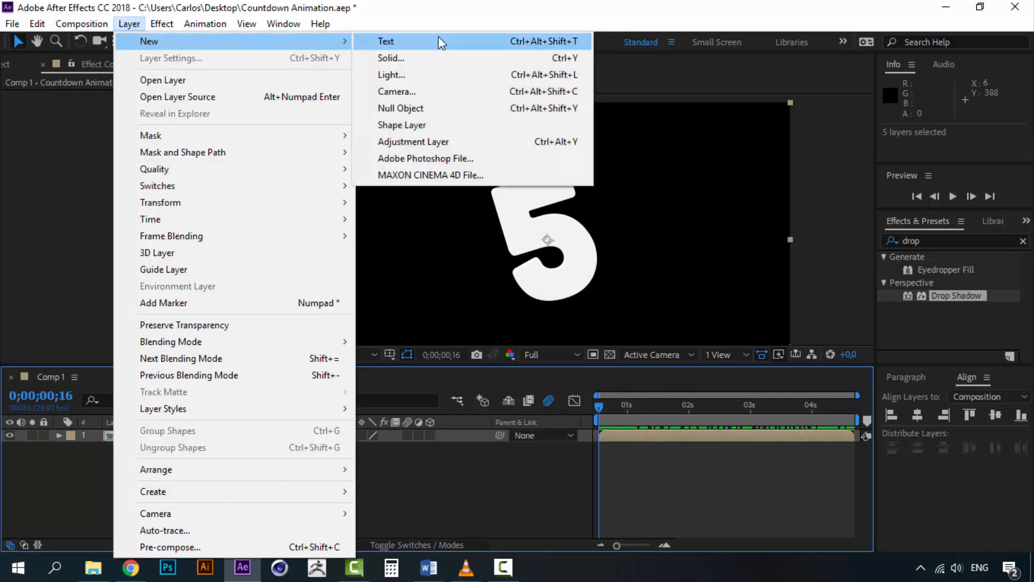
left_click(427, 59)
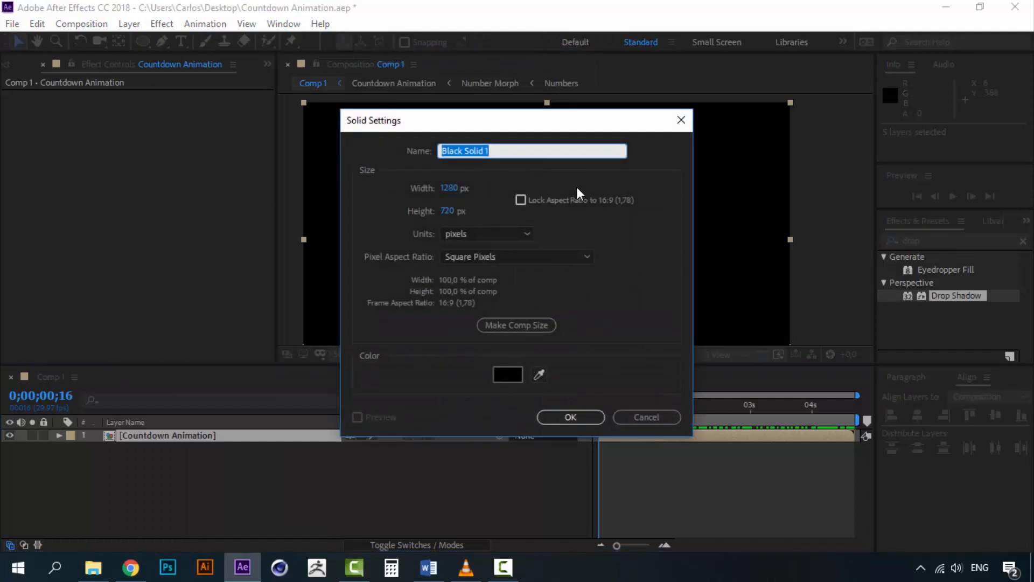
left_click_drag(564, 124, 769, 207)
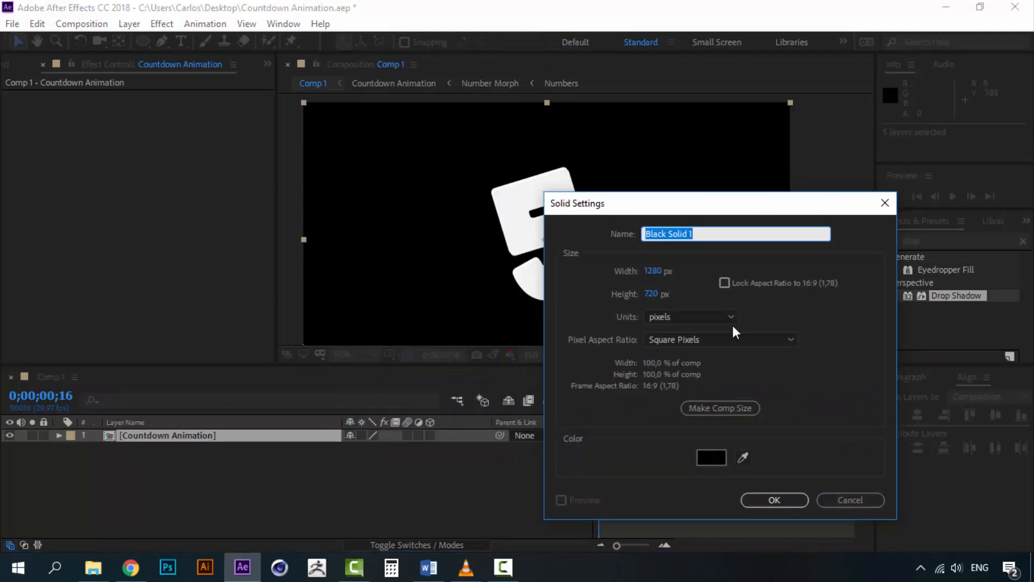
left_click(712, 458)
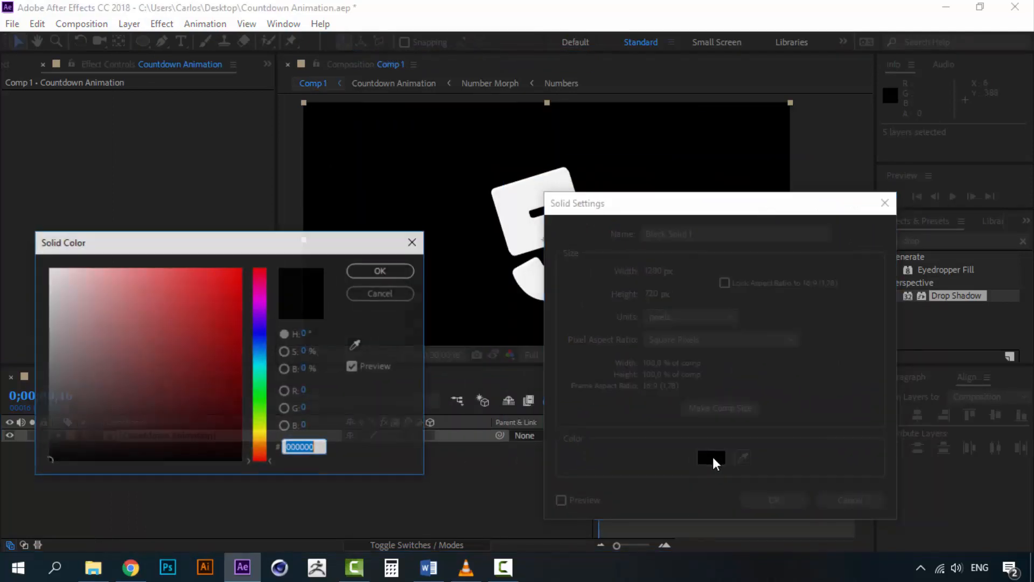
left_click(262, 433)
left_click_drag(237, 273, 321, 206)
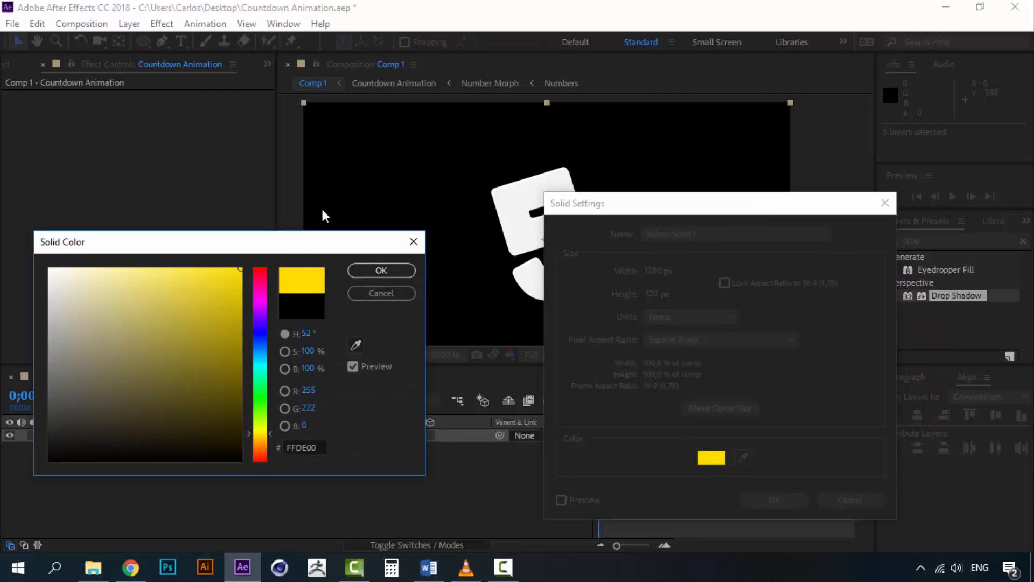
left_click_drag(267, 432, 262, 434)
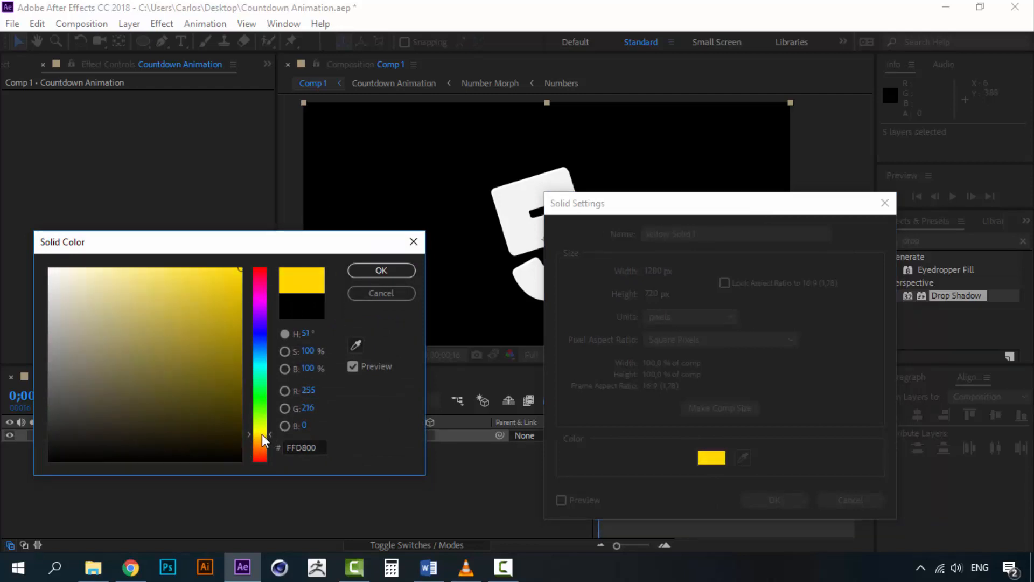
left_click(383, 270)
left_click(774, 500)
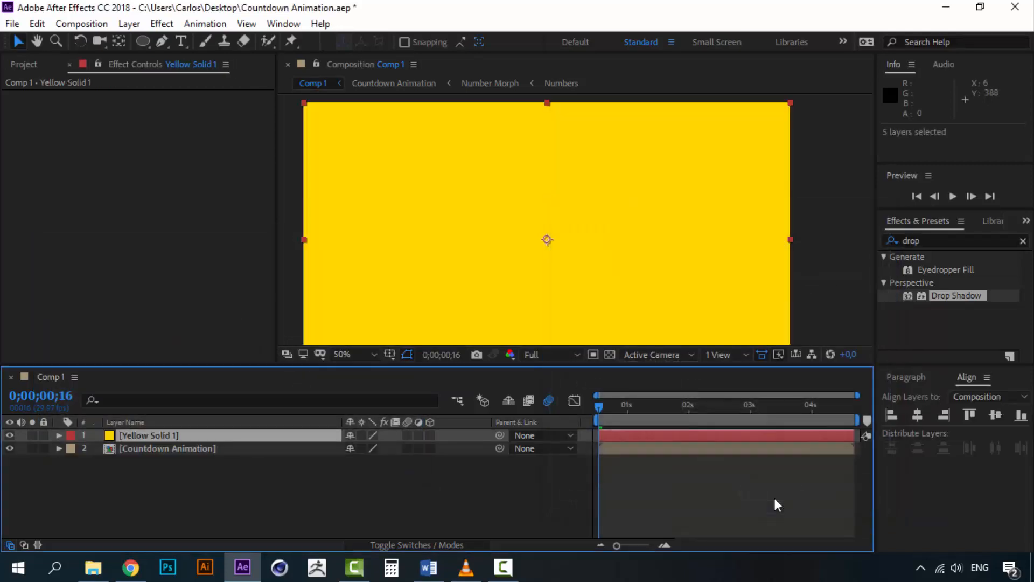
left_click_drag(214, 435, 215, 452)
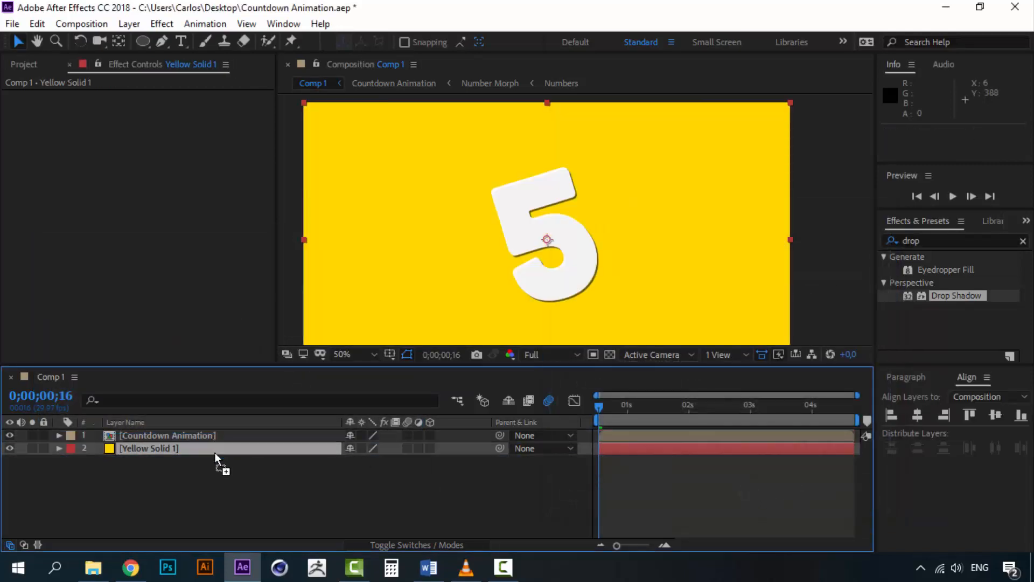
left_click(111, 447)
left_click(72, 27)
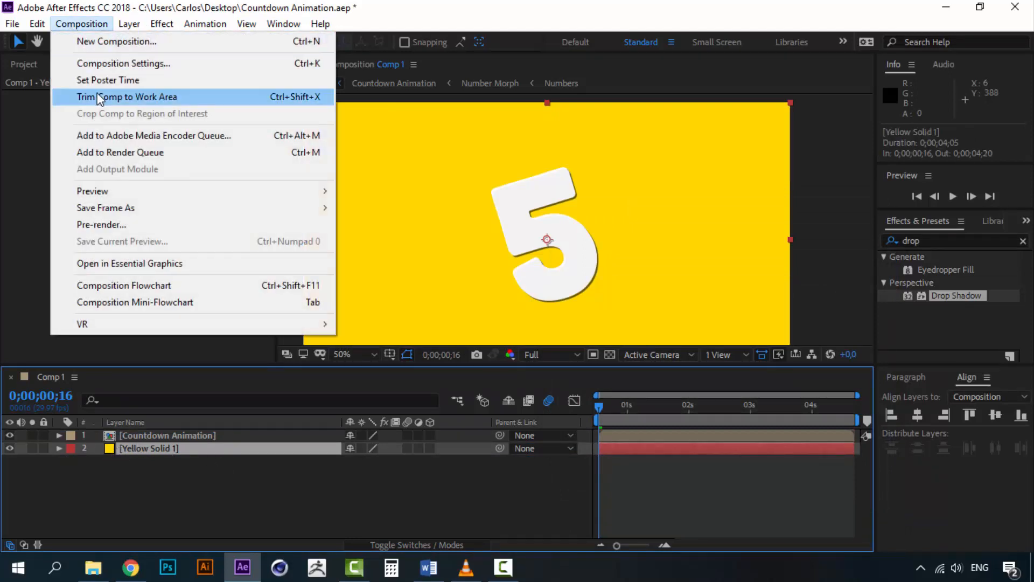
left_click(120, 67)
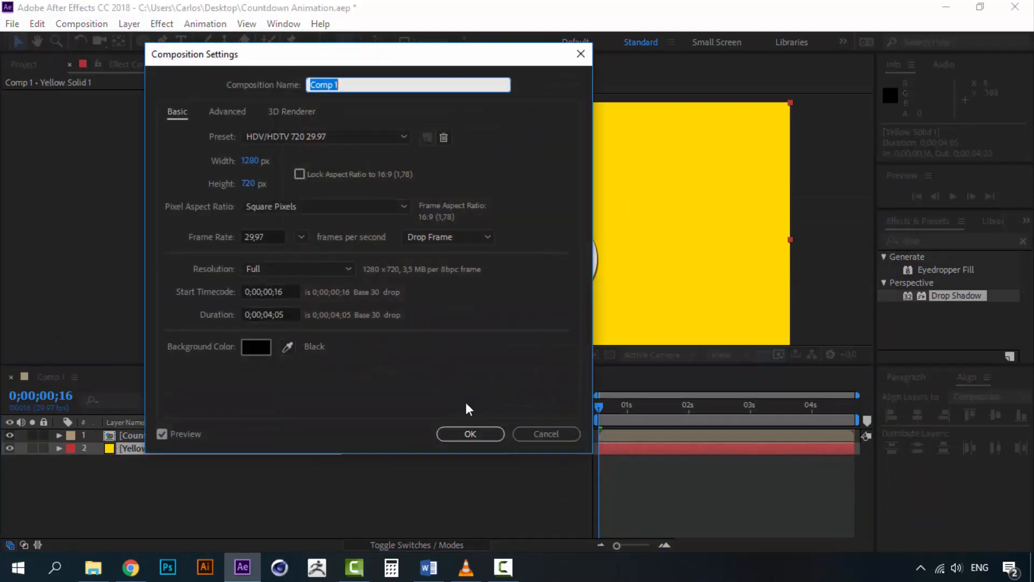
left_click(528, 431)
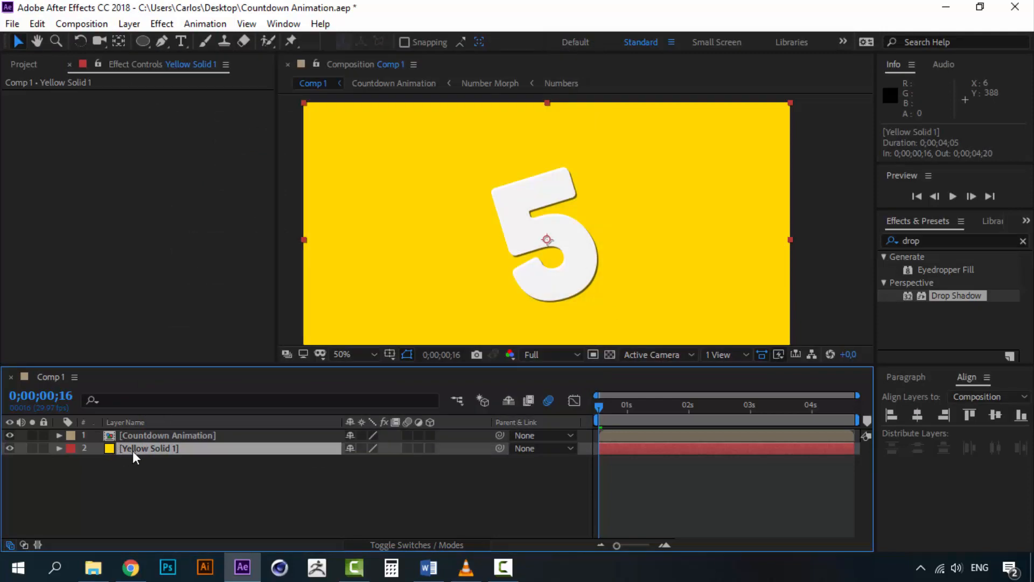
left_click(144, 458)
left_click(123, 24)
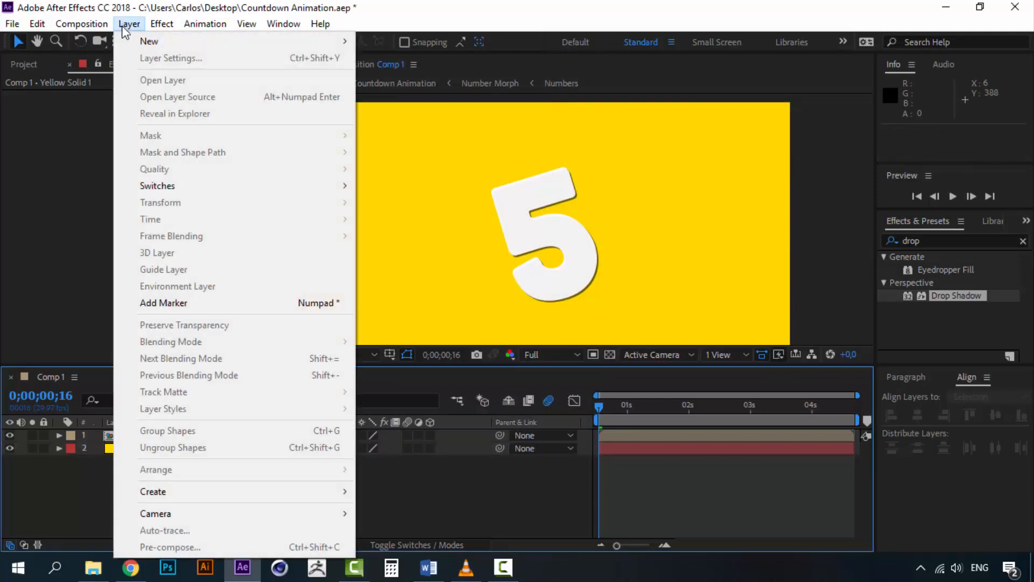
left_click(62, 506)
Change the yellow background solid's color to the more orange FFC000 in its solid settings.
left_click(154, 449)
left_click(135, 23)
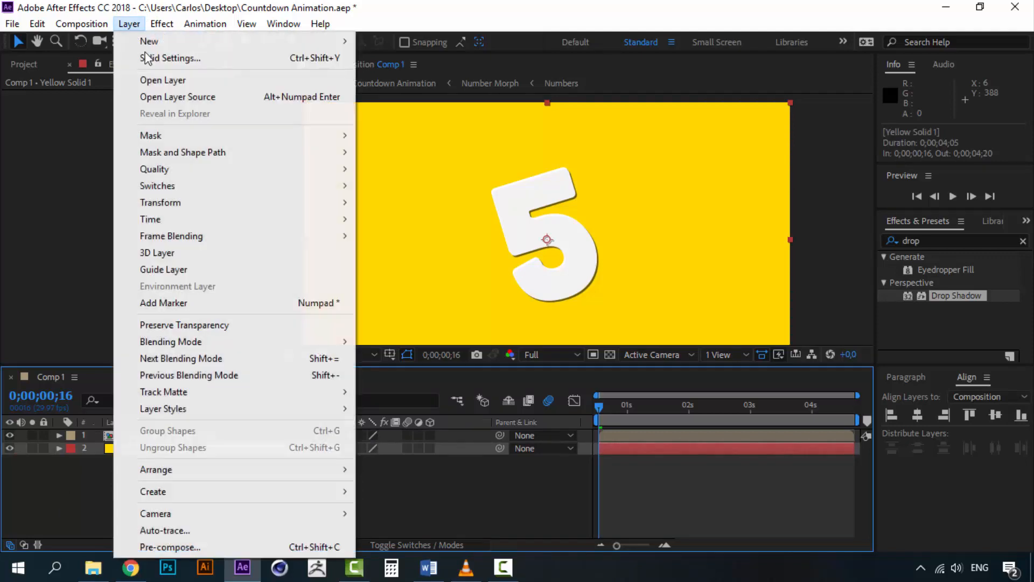
left_click(174, 56)
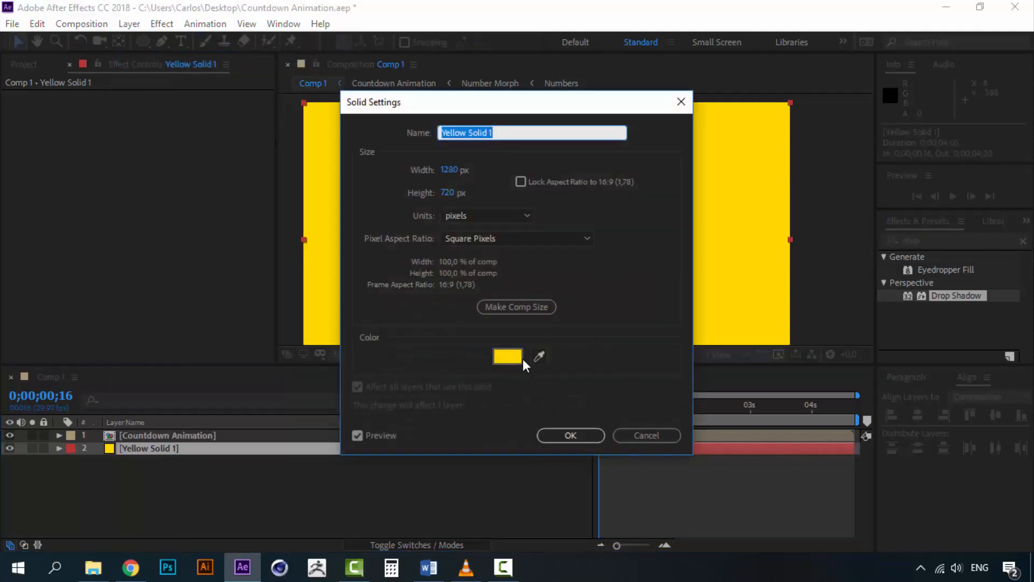
left_click(521, 357)
left_click(259, 438)
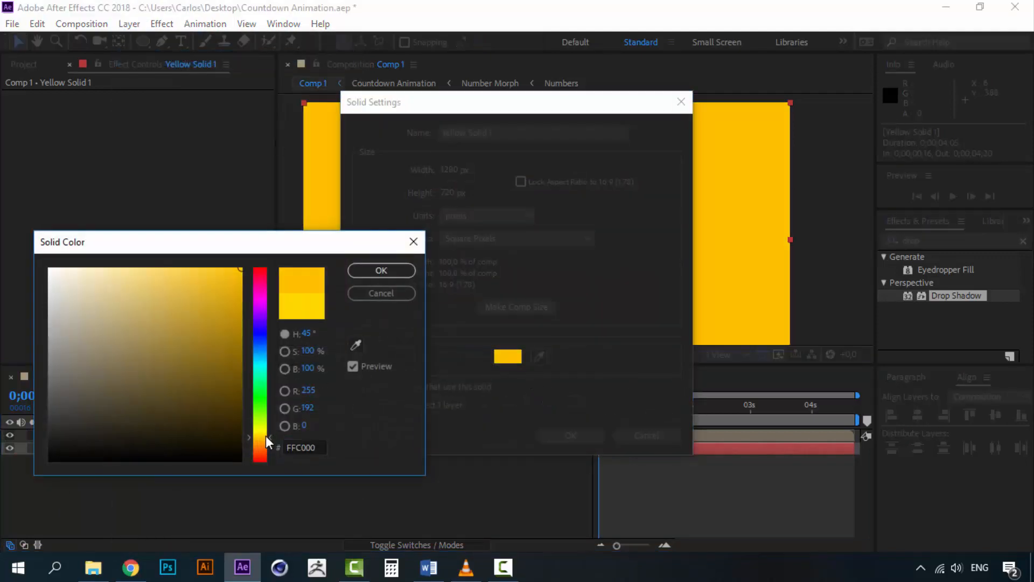
left_click(381, 270)
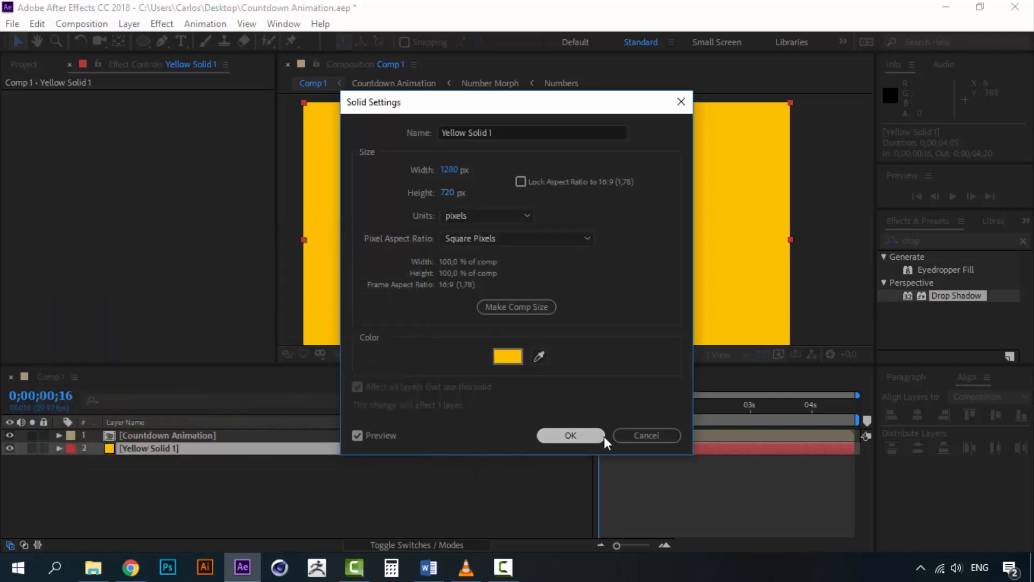
left_click(601, 436)
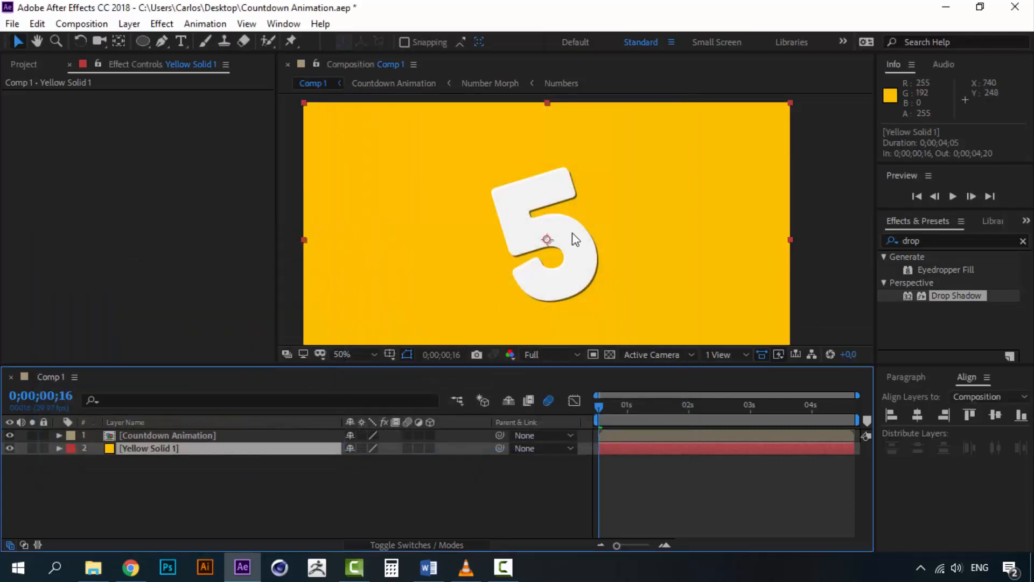
Preview the countdown animation over the recolored background and return to the start of the composition.
key("space")
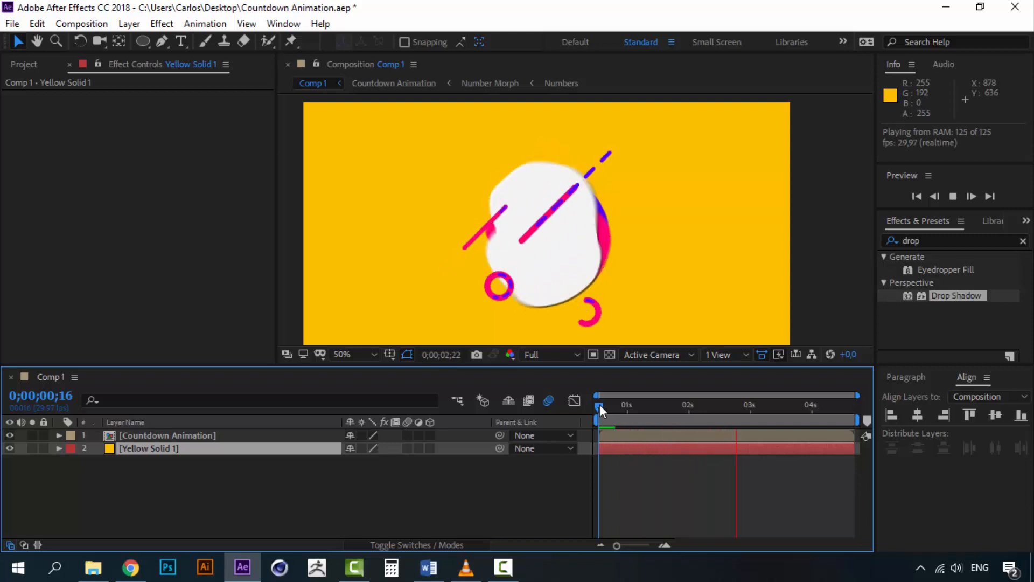
key("space")
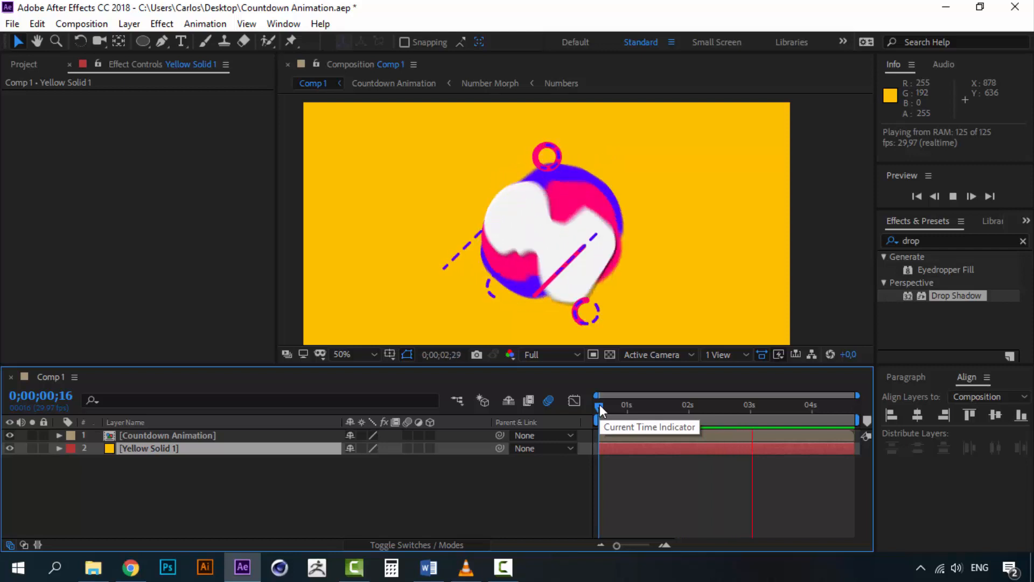
mouse_move(600, 405)
left_mouse_down()
mouse_move(823, 406)
mouse_move(599, 412)
left_mouse_up()
Apply a Drop Shadow effect to the Countdown Animation layer with direction -52° and distance 20.
left_click(179, 435)
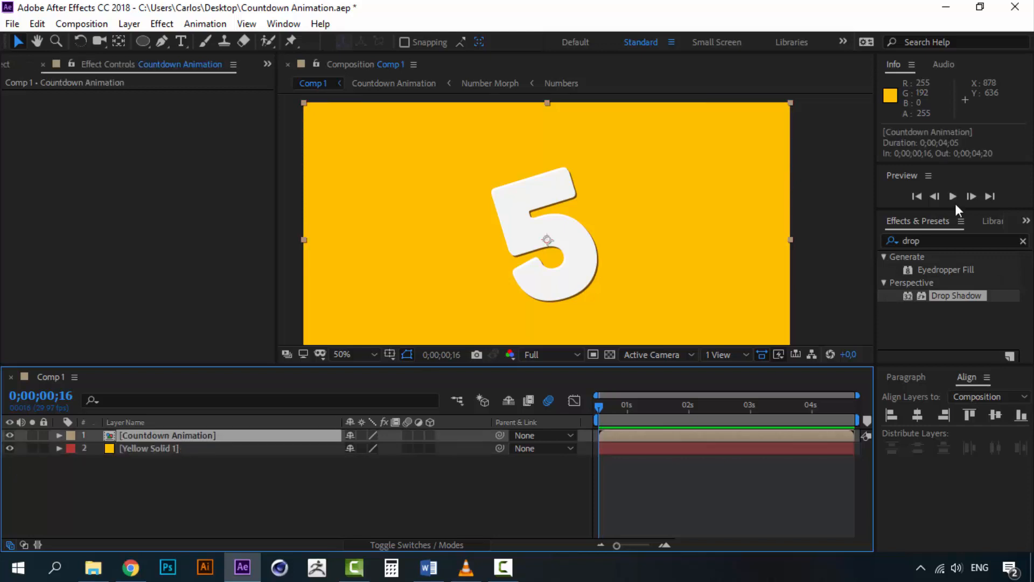
double_click(951, 297)
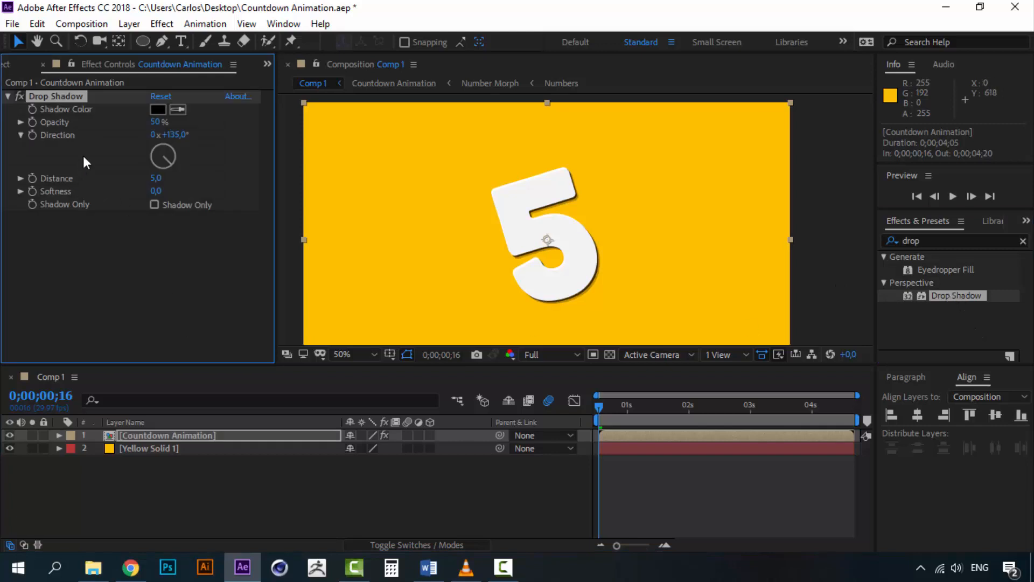
left_click(157, 152)
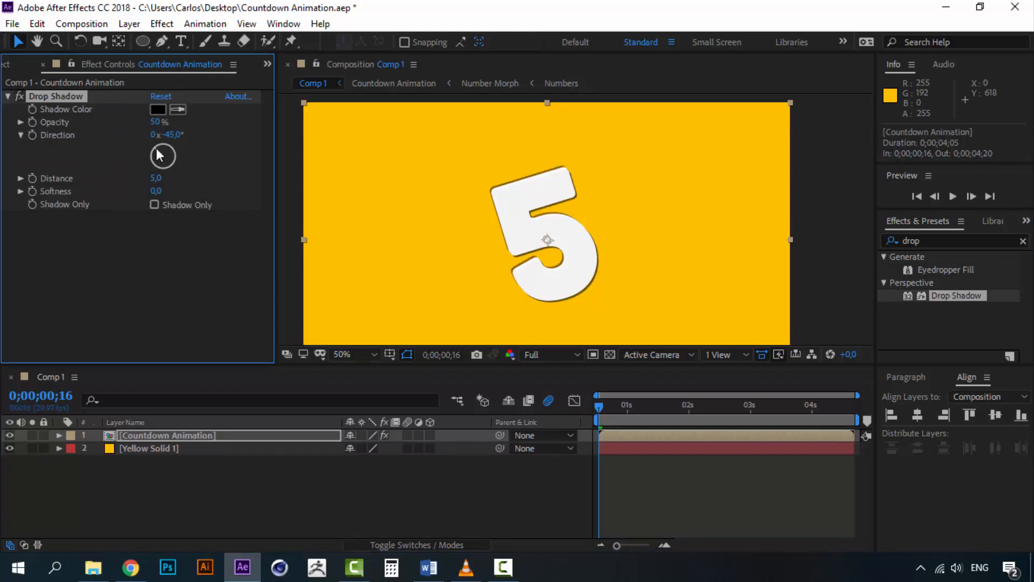
left_click_drag(155, 148, 153, 147)
left_click_drag(155, 184, 164, 177)
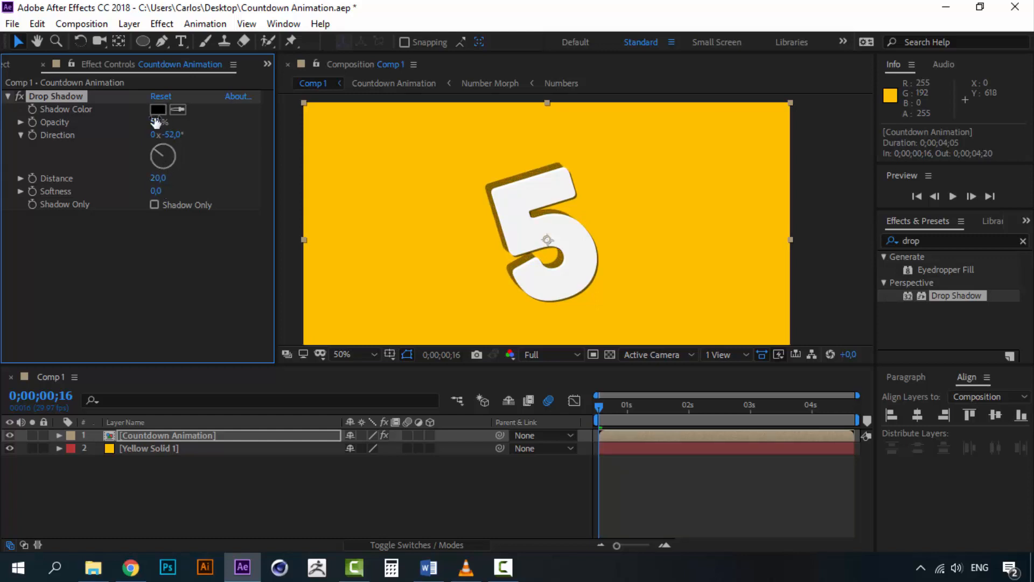
Set the drop shadow's opacity on the Countdown Animation layer to 10%.
left_click_drag(145, 124, 93, 127)
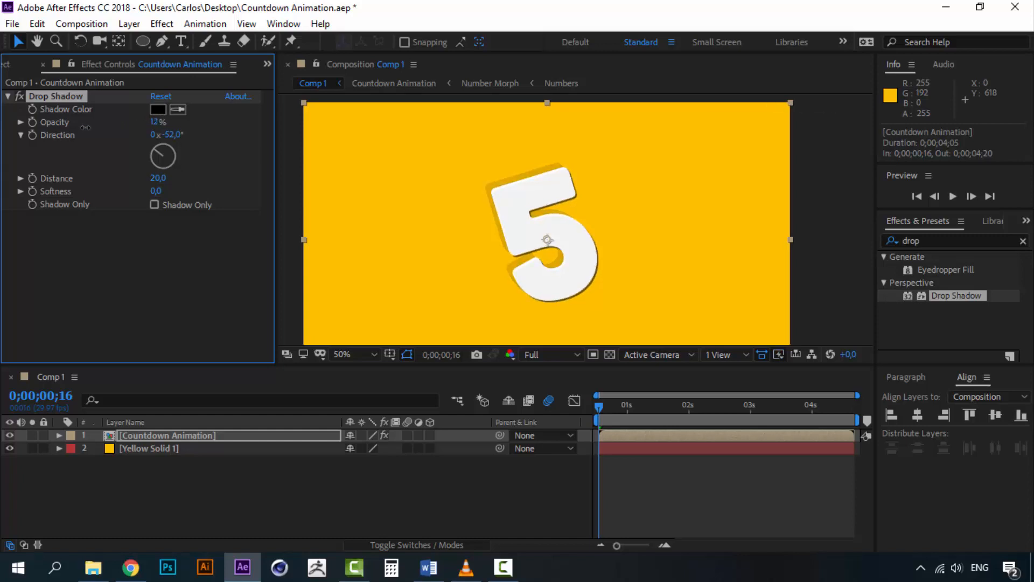
left_click(155, 123)
type("10")
left_click(132, 246)
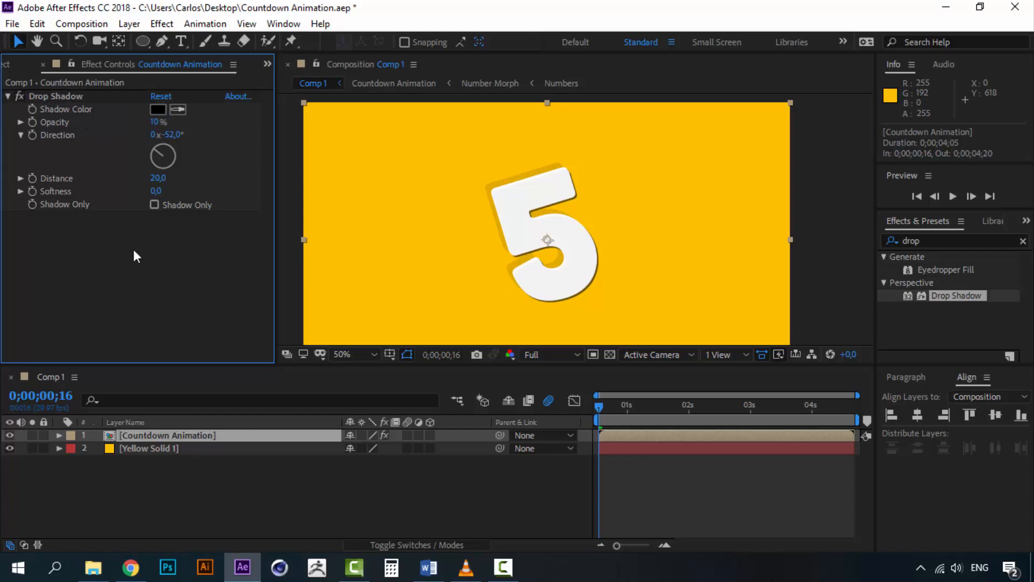
Preview the countdown in Comp 1 with the softened drop shadow, checking the number morphs from start to end.
left_click(601, 414)
key("space")
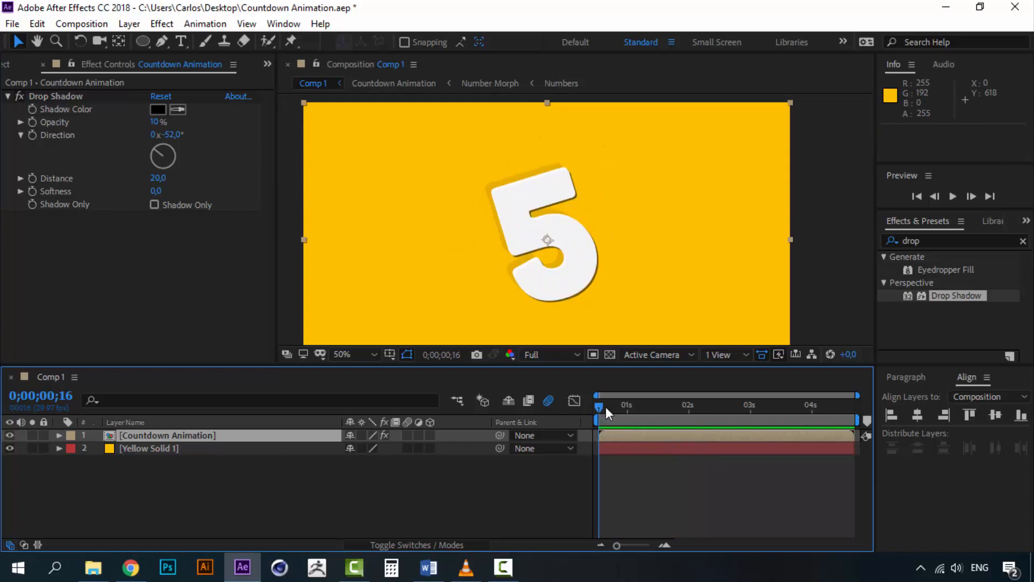
left_click_drag(600, 411, 696, 414)
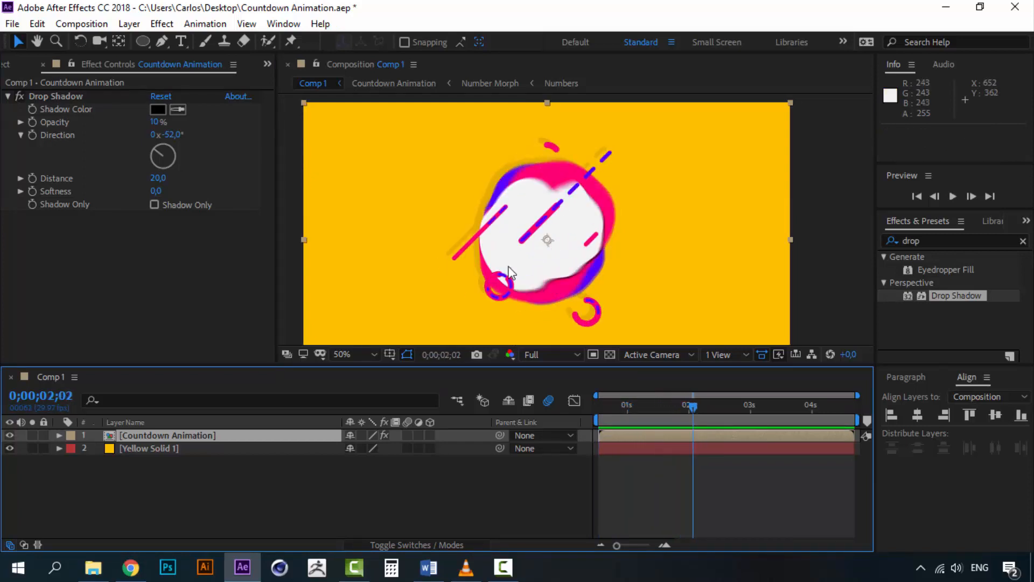
key("space")
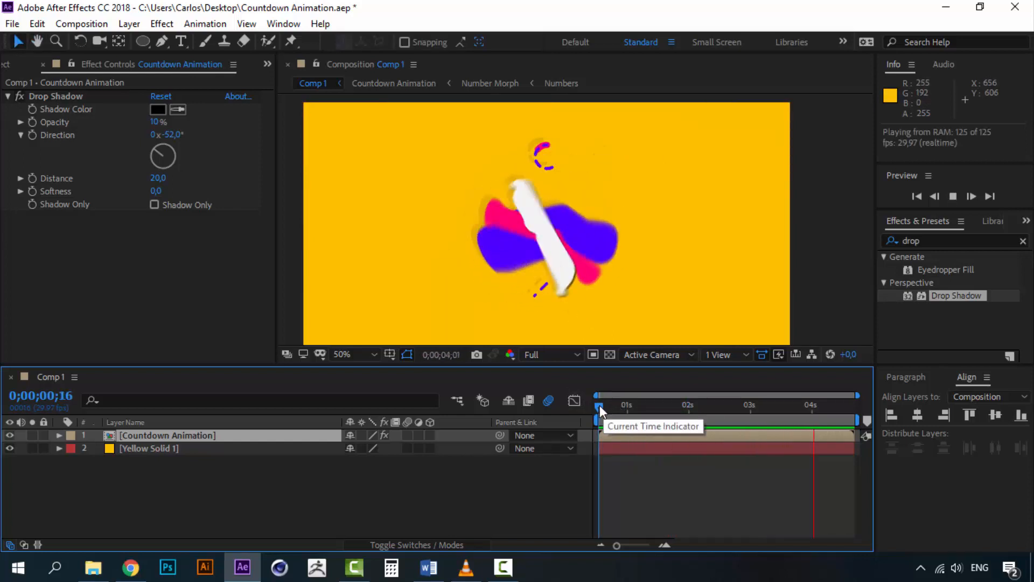
key("space")
key("space")
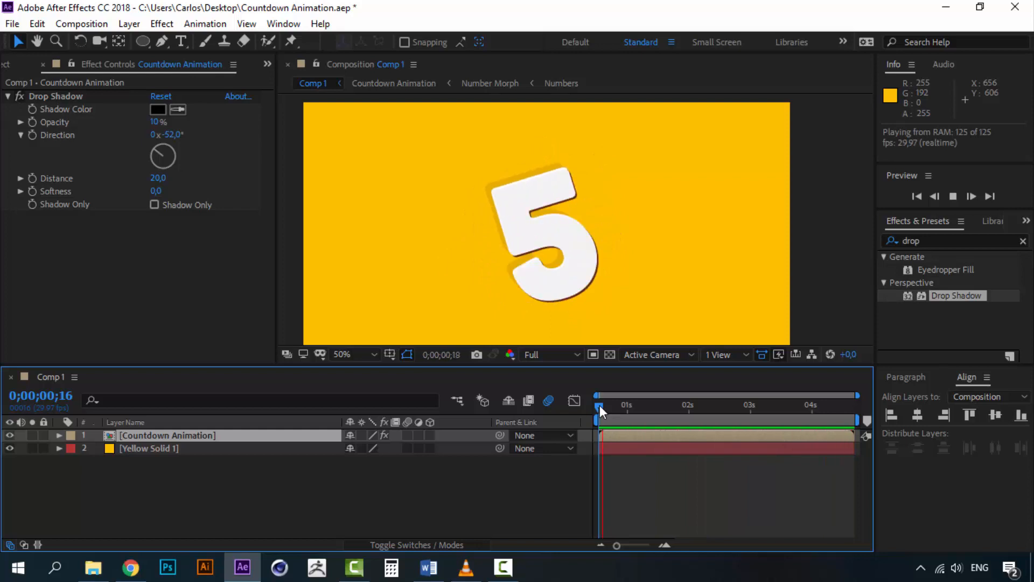
key("space")
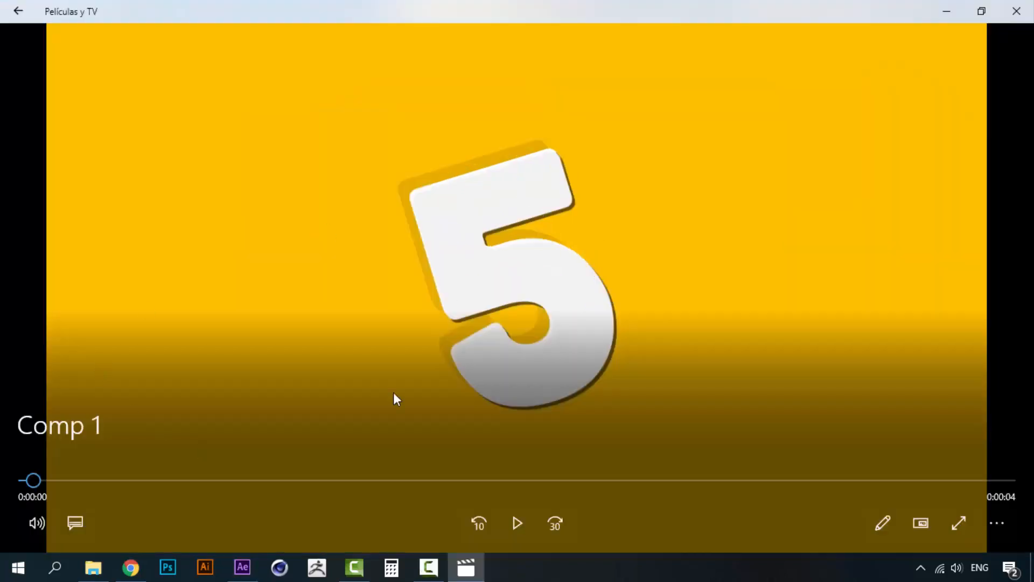
Play the rendered Comp 1 video from its start in Películas y TV to review the finished countdown.
left_click(512, 529)
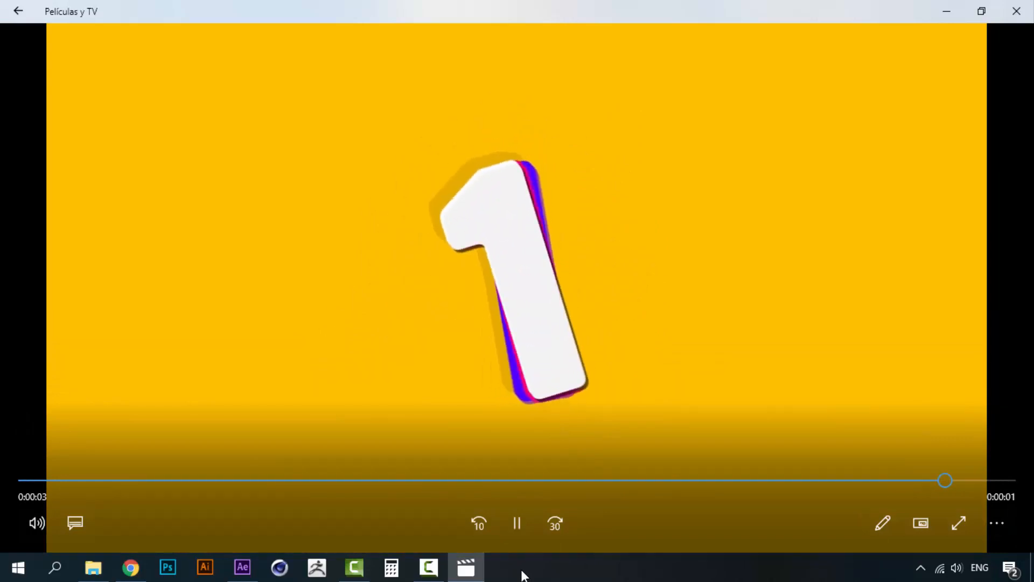
left_click(20, 479)
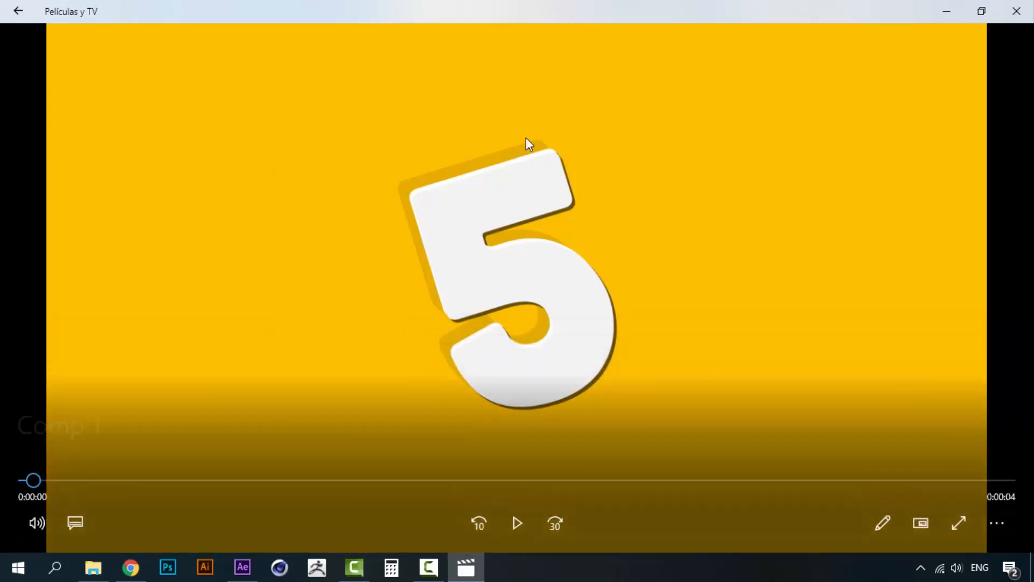
key("space")
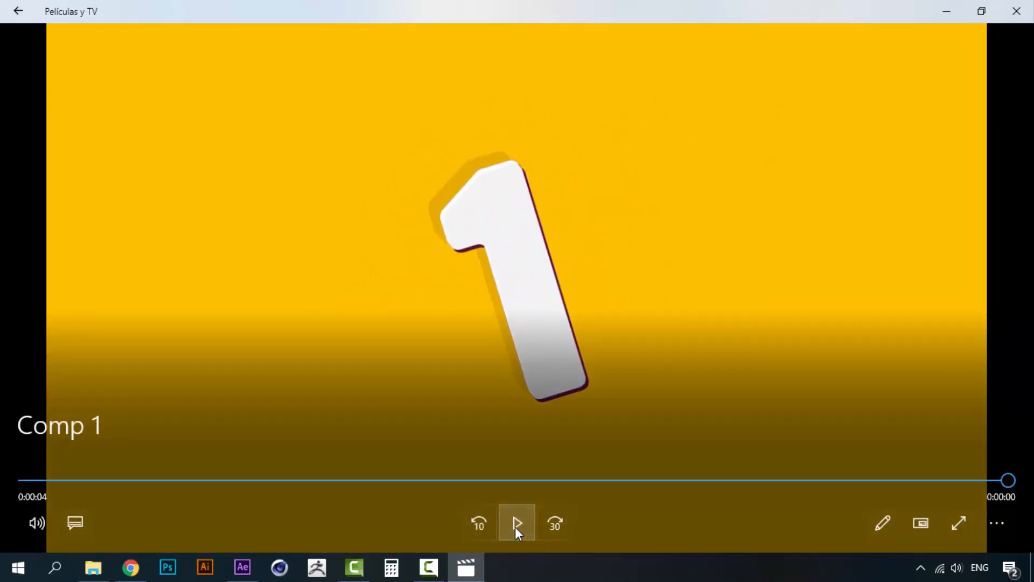
left_click(517, 524)
left_click(520, 523)
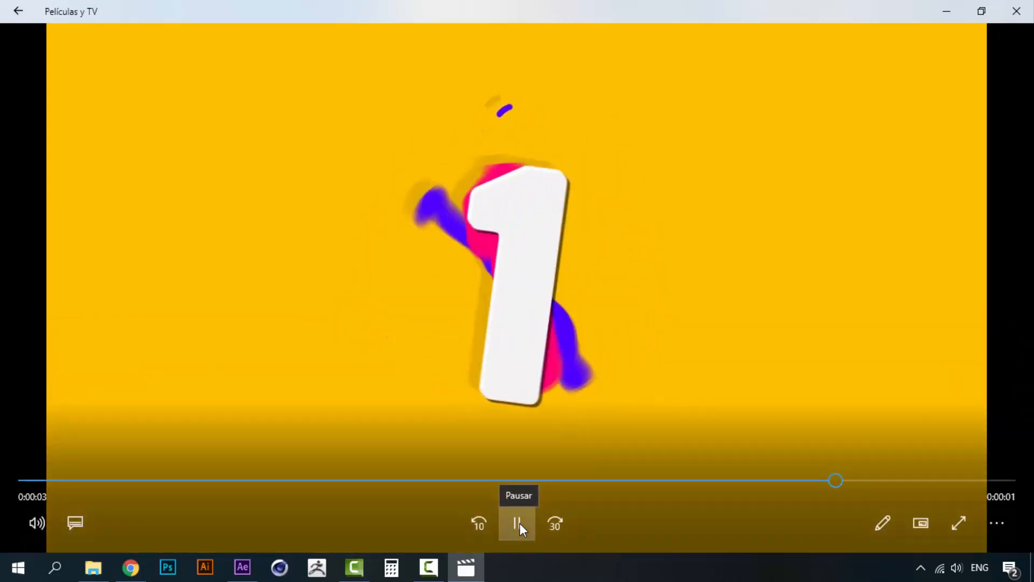
Switch back to After Effects and open the nested Numbers composition through Countdown Animation and Number Morph.
left_click(243, 567)
double_click(121, 431)
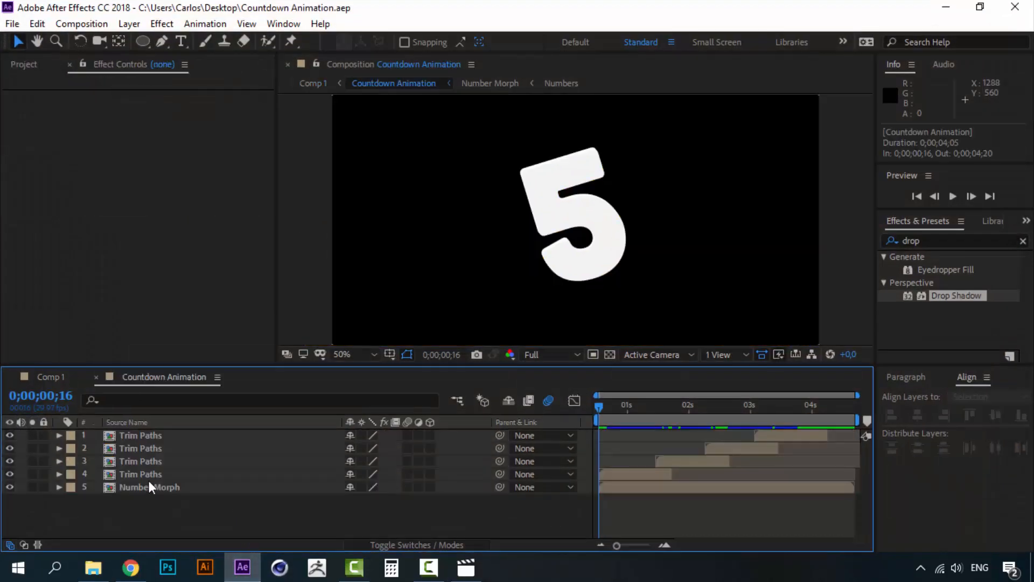
double_click(149, 488)
left_click(147, 459)
double_click(146, 459)
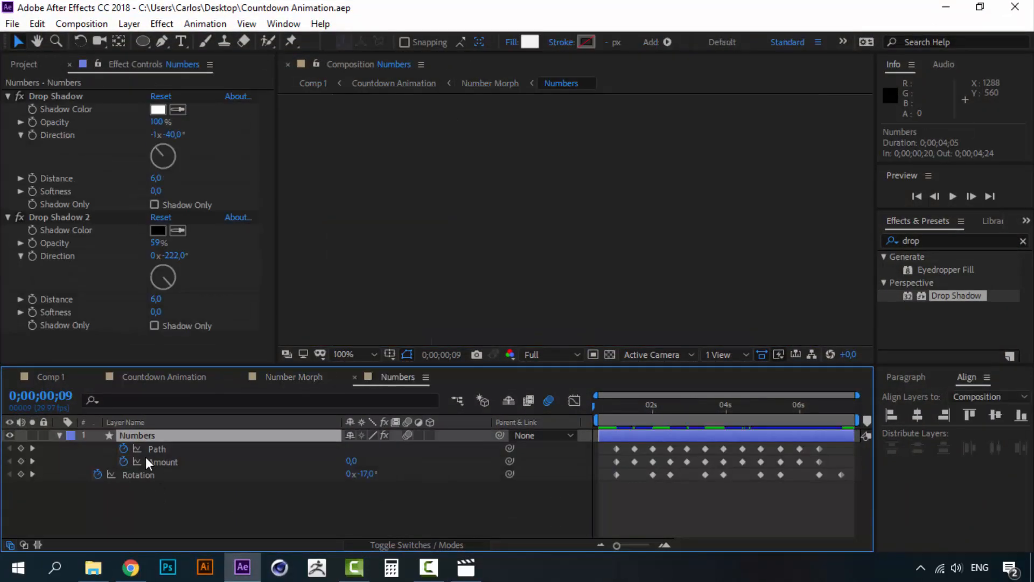
Scrub through the first morph of the Numbers layer and park the time at 0;00;00;29 with the 5 in view.
mouse_move(644, 411)
left_mouse_down()
mouse_move(600, 403)
mouse_move(736, 404)
mouse_move(616, 408)
mouse_move(630, 409)
left_mouse_up()
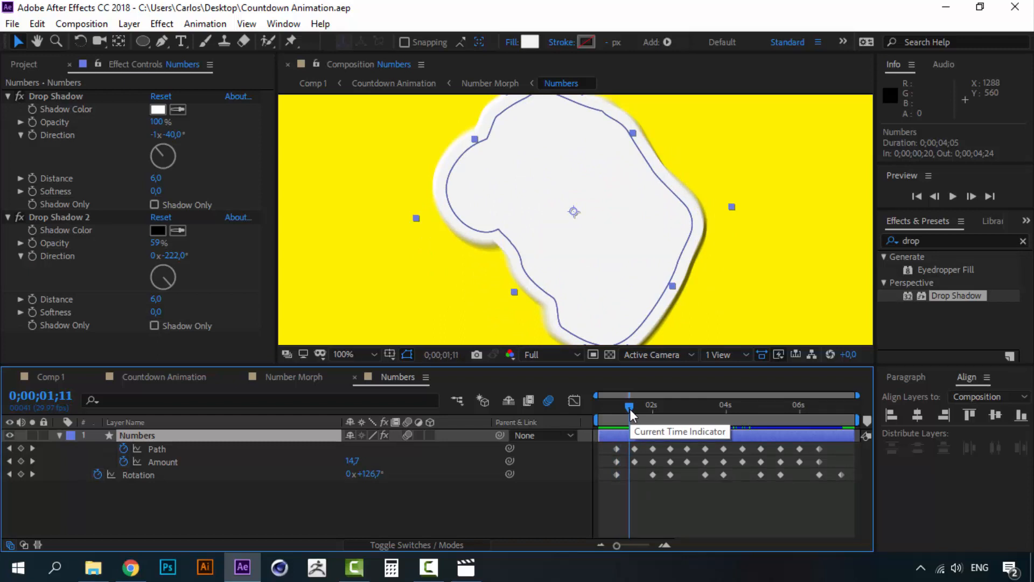
left_click_drag(630, 409, 635, 408)
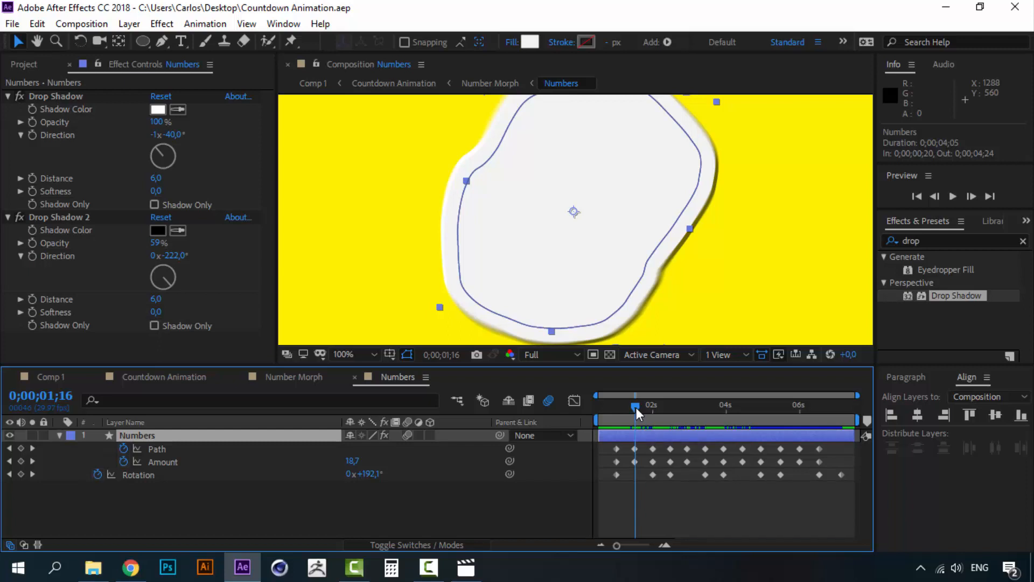
left_click_drag(635, 408, 617, 408)
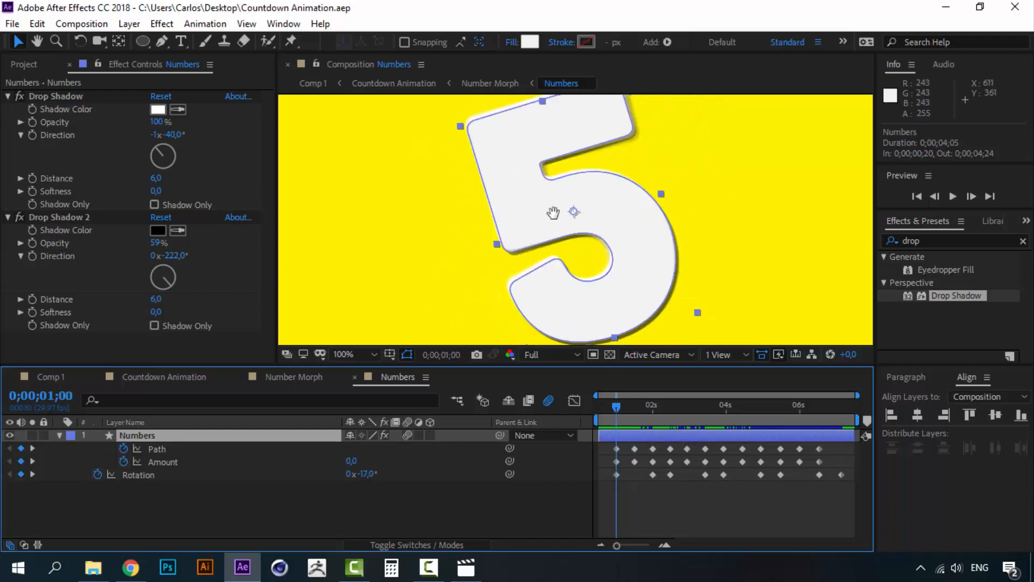
left_click_drag(581, 314, 579, 373)
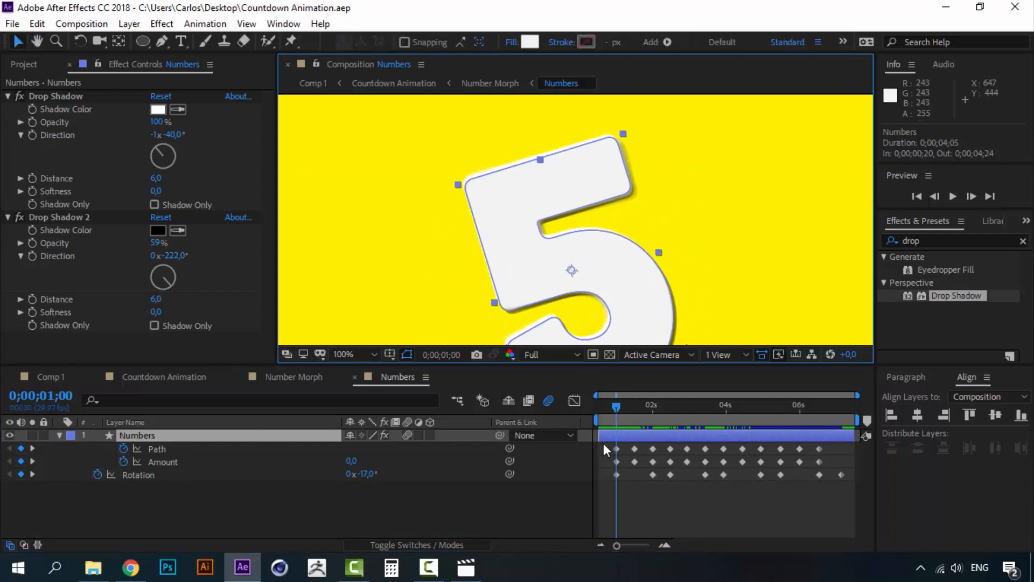
left_click_drag(614, 409, 612, 409)
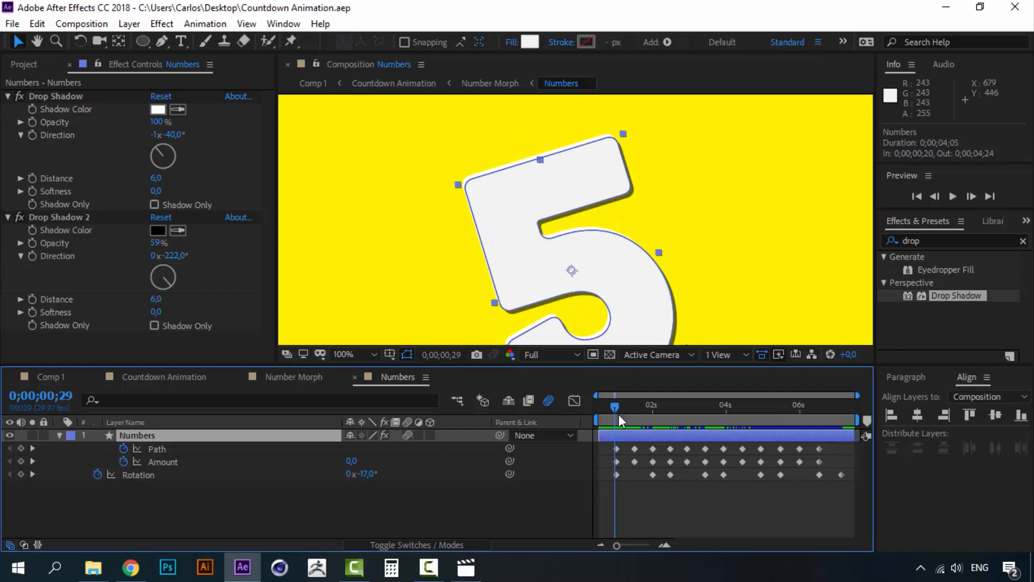
Inspect the context options for the vertex on the 5's upper edge with the Pen tool, and scrub to 0;00;01;03.
left_click(162, 41)
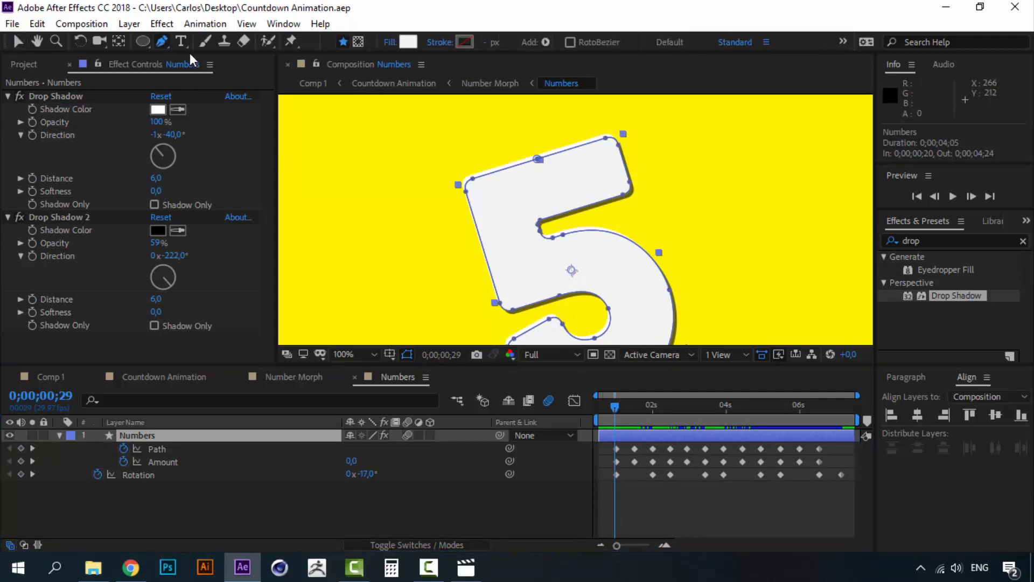
right_click(540, 162)
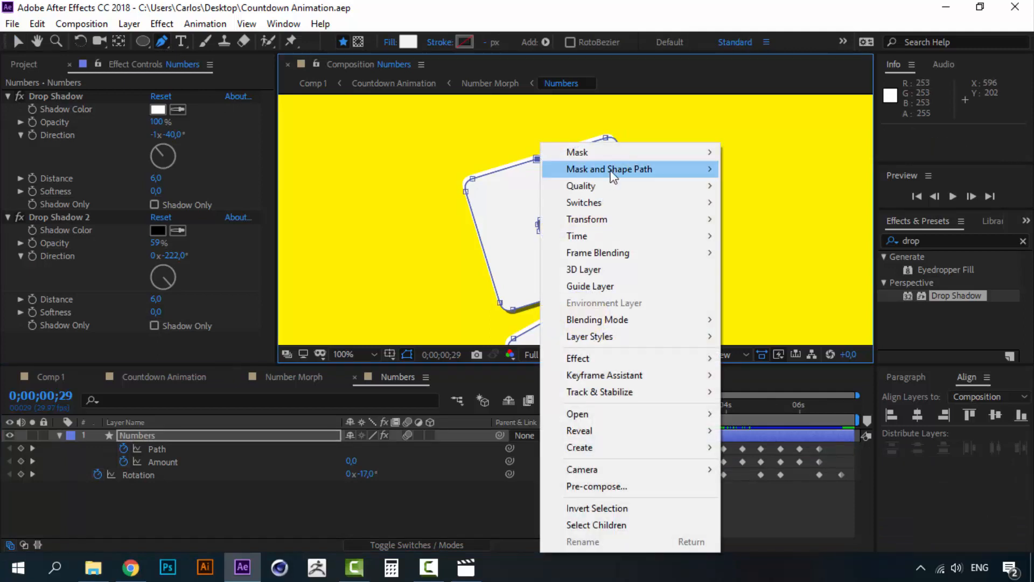
mouse_move(624, 176)
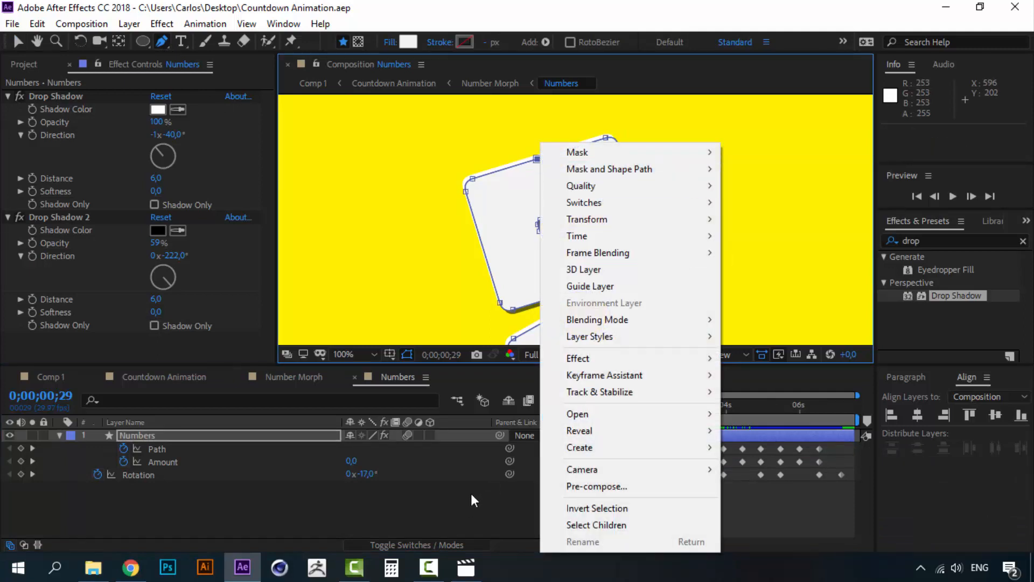
left_click(571, 4)
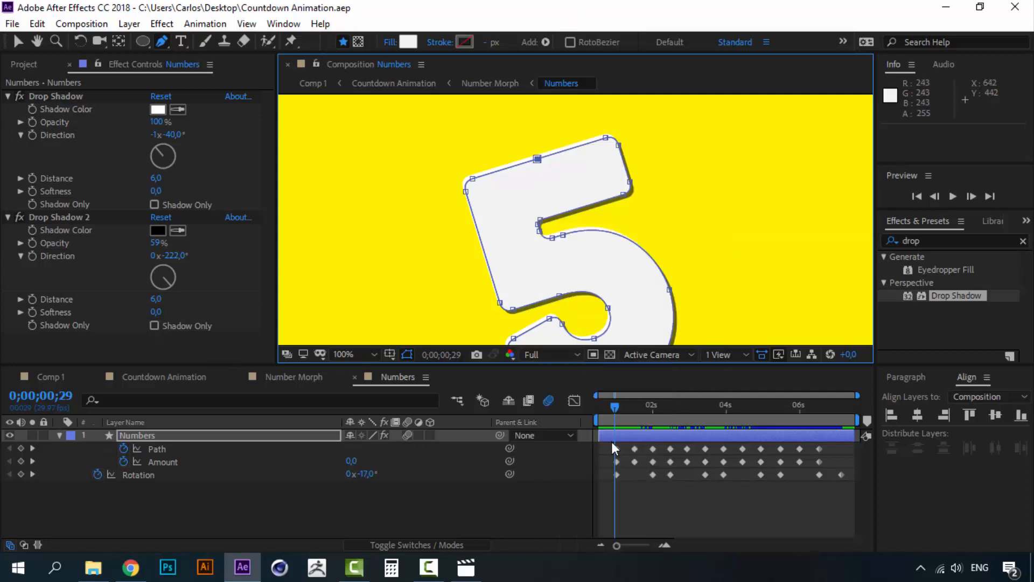
mouse_move(616, 408)
left_mouse_down()
mouse_move(670, 409)
mouse_move(620, 407)
left_mouse_up()
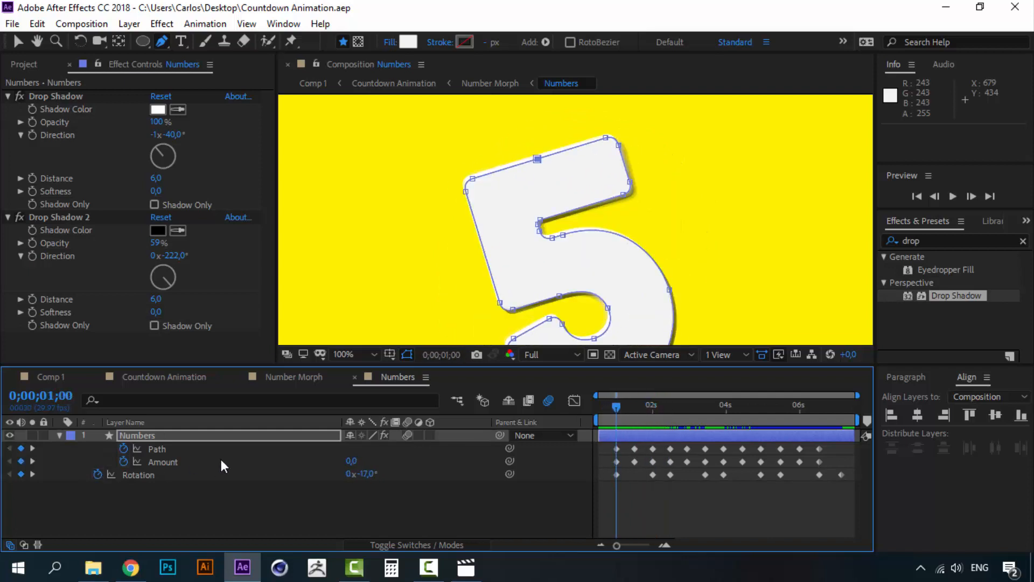
mouse_move(616, 402)
left_mouse_down()
mouse_move(726, 412)
mouse_move(619, 416)
left_mouse_up()
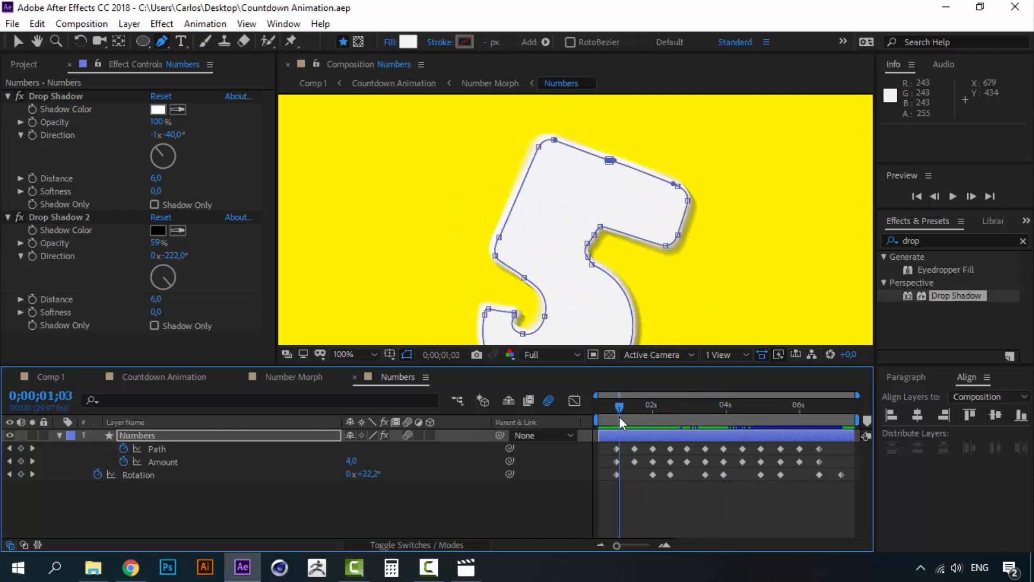
Switch to Películas y TV and replay the Comp 1 video from the start, pausing it on the number 3.
left_click(466, 567)
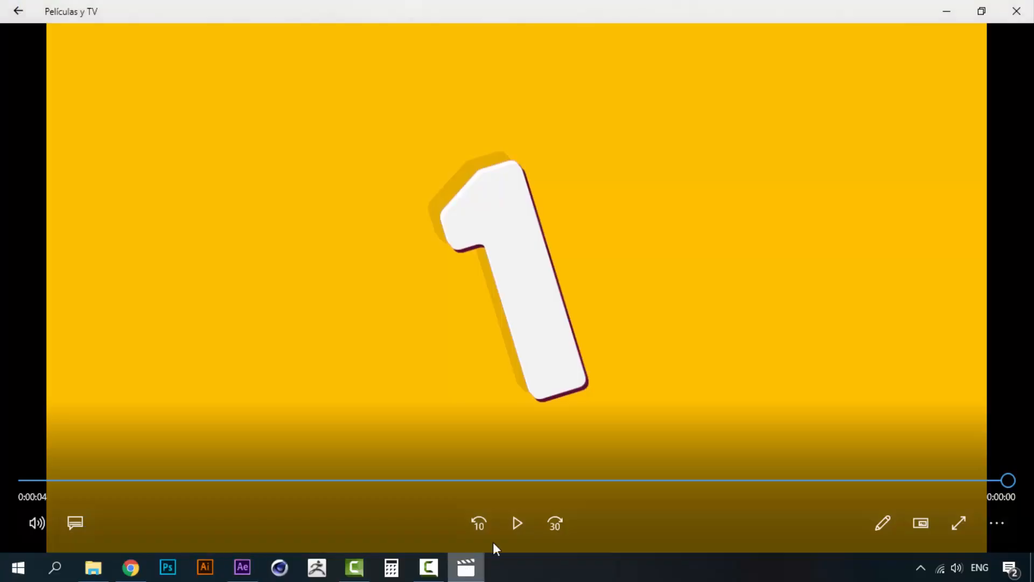
left_click(22, 479)
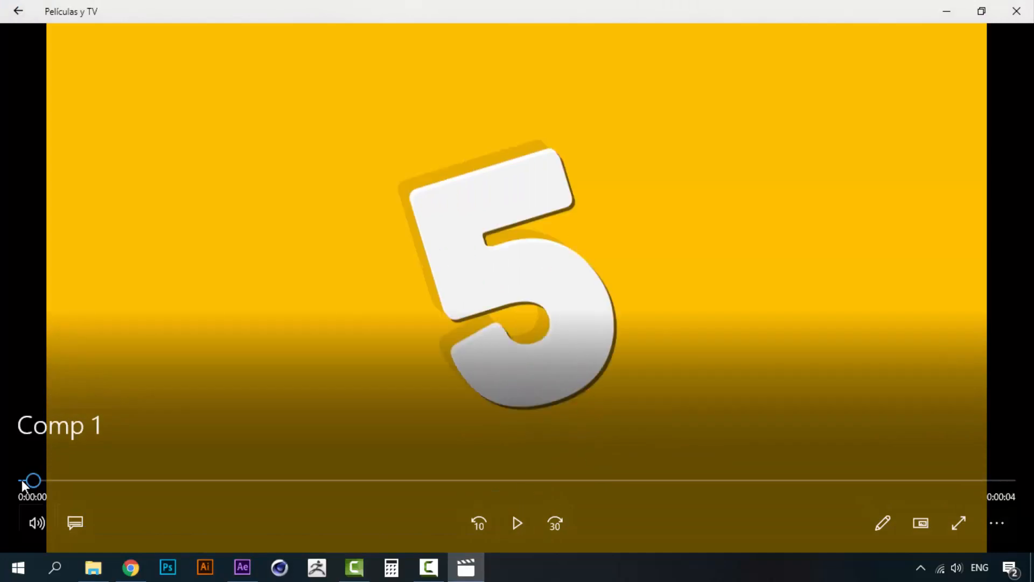
left_click(522, 527)
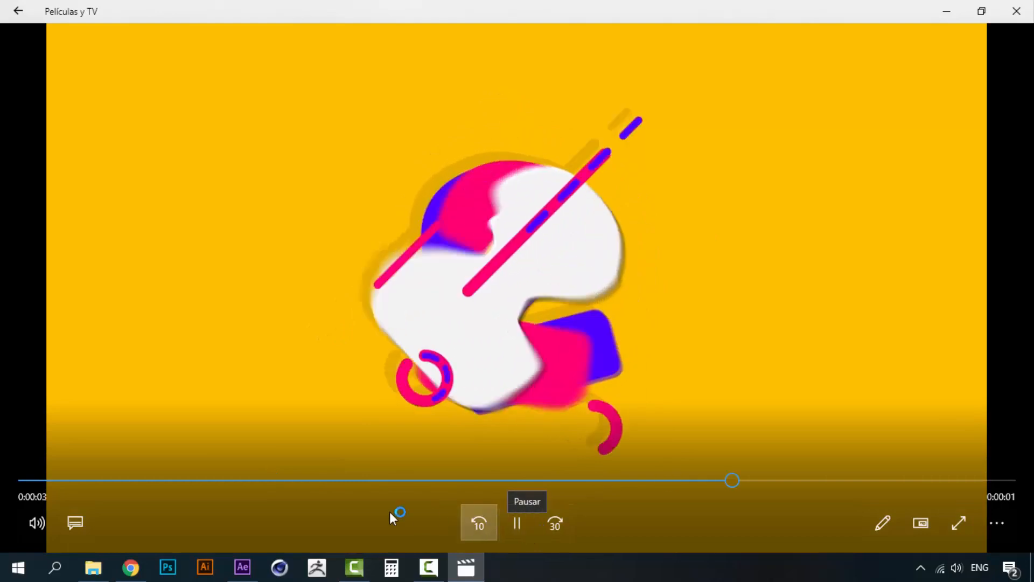
left_click(32, 480)
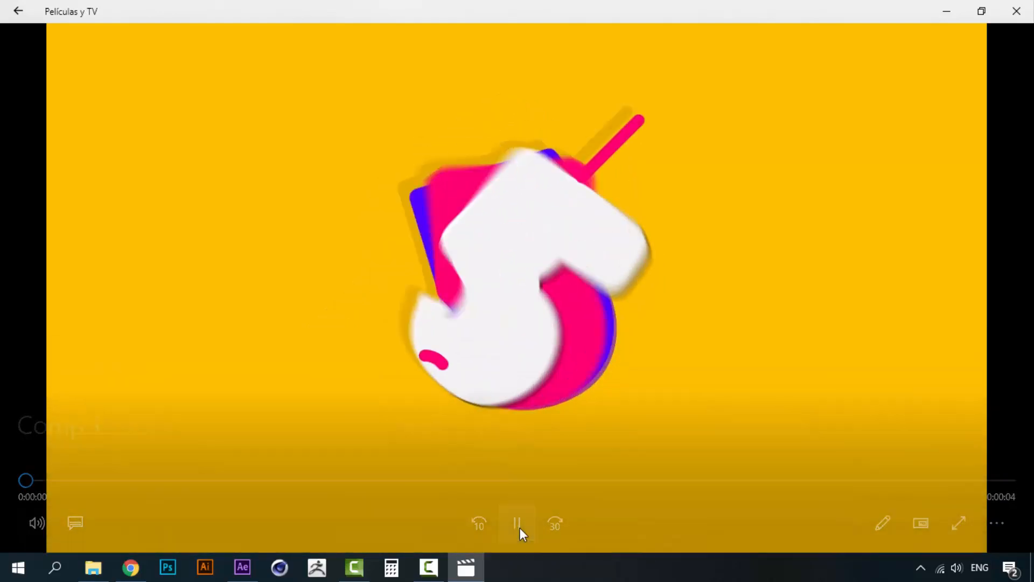
left_click(516, 528)
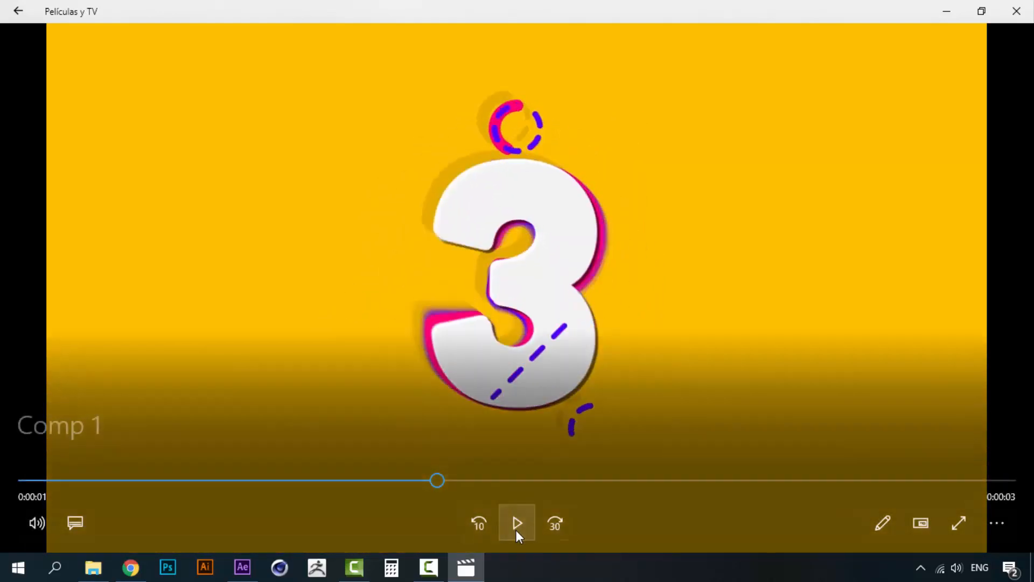